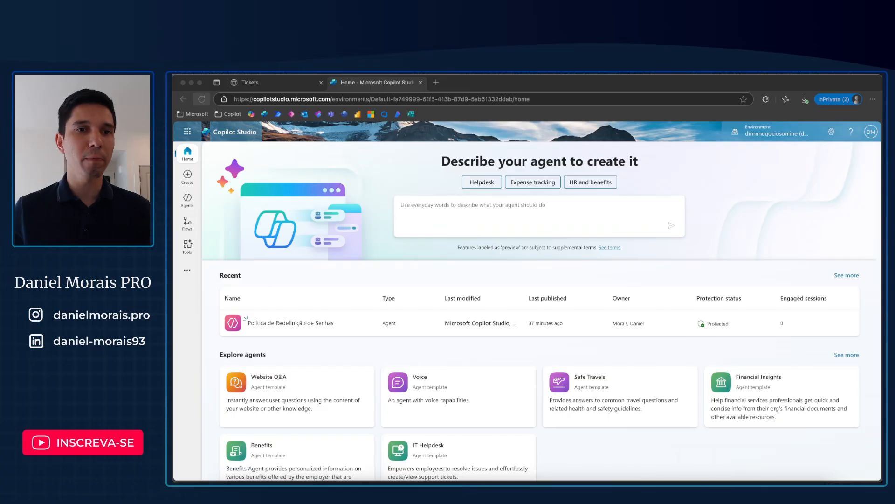
Step: Start creating a new agent from scratch rather than from a template
click(366, 172)
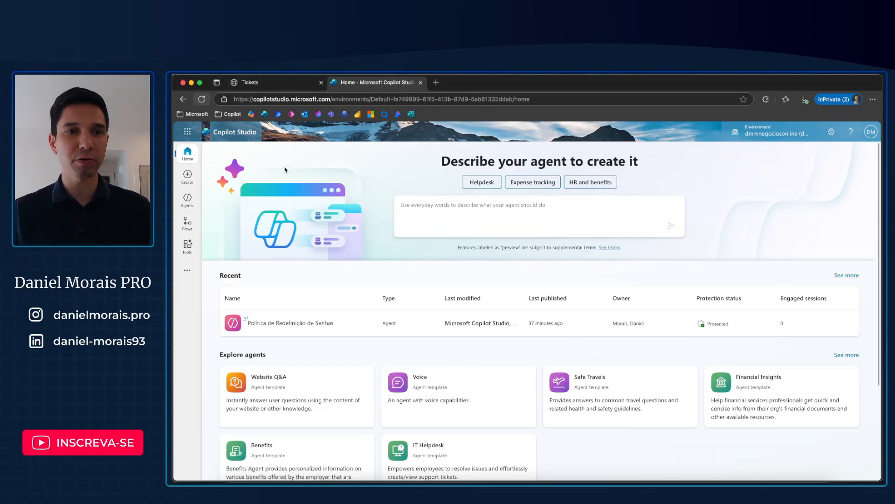
click(188, 180)
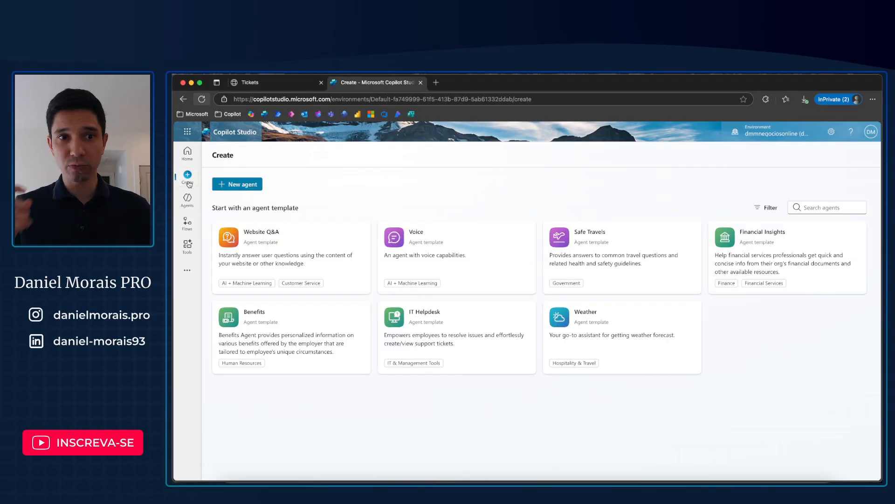
click(256, 184)
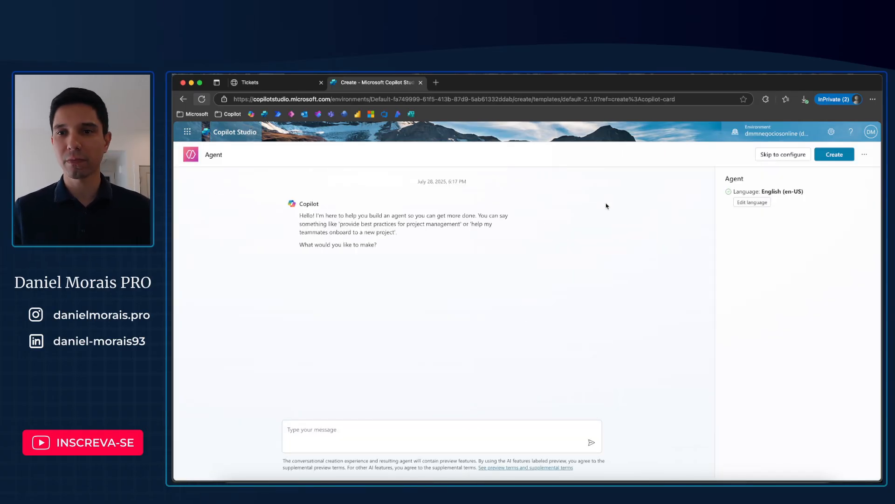
Step: Set the new agent's primary language to Portuguese (Brazil) (pt-BR)
click(746, 204)
click(579, 300)
scroll(536, 345, down, 3)
scroll(533, 351, down, 3)
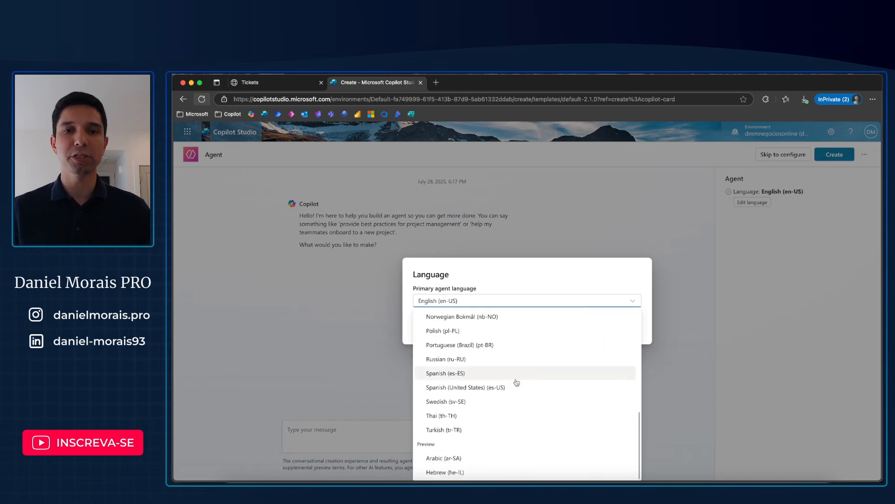
click(487, 345)
click(571, 329)
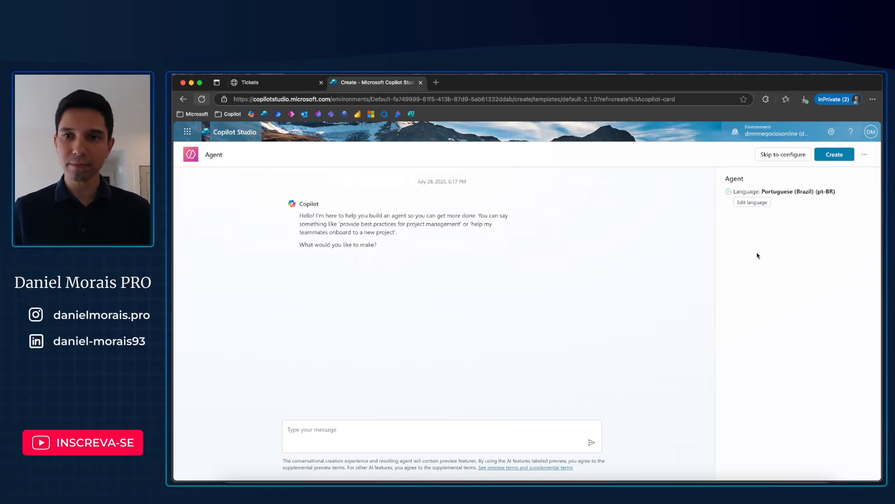
Step: Skip the conversational setup and name the agent "Especialista Política de Senhas"
click(777, 157)
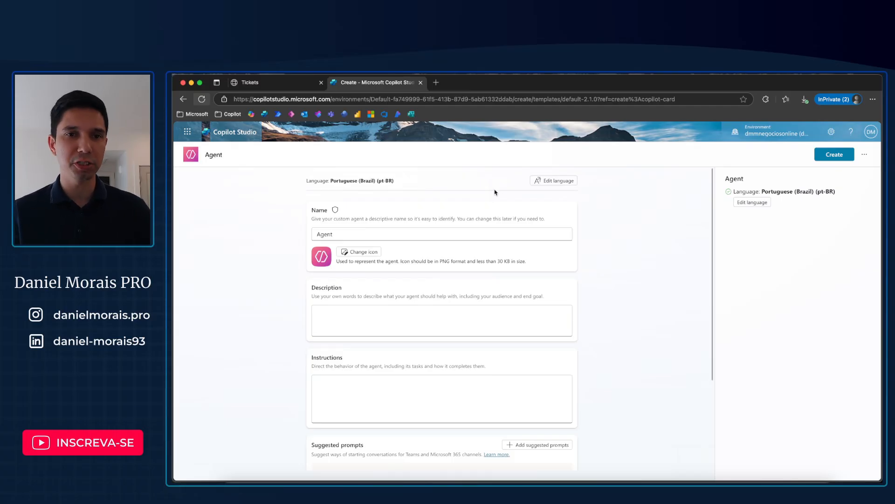
click(341, 234)
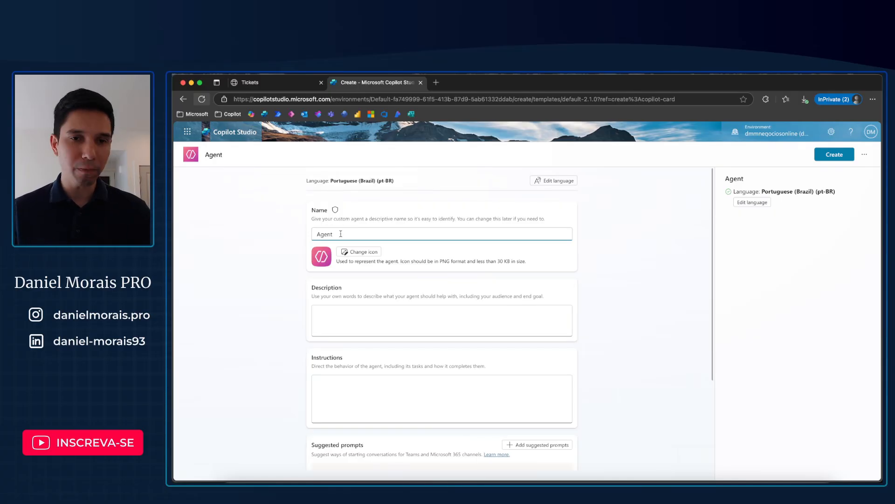
drag(341, 233, 309, 235)
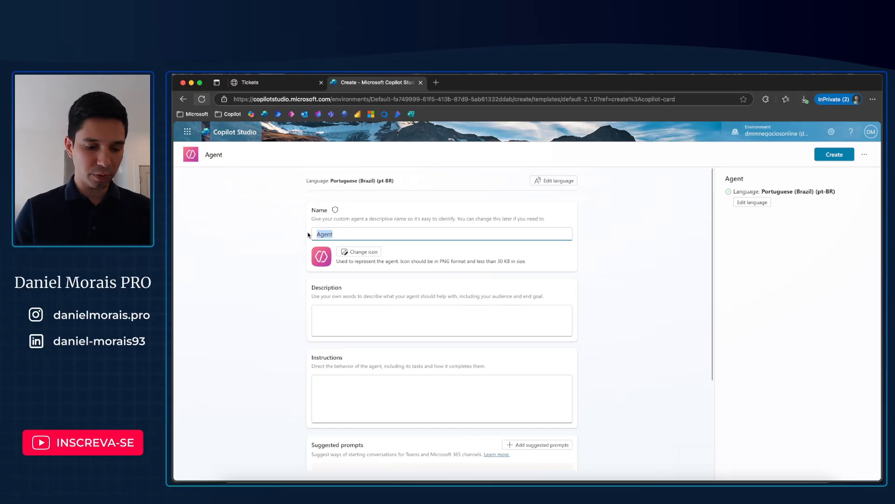
text(Especialista Política de Senhas)
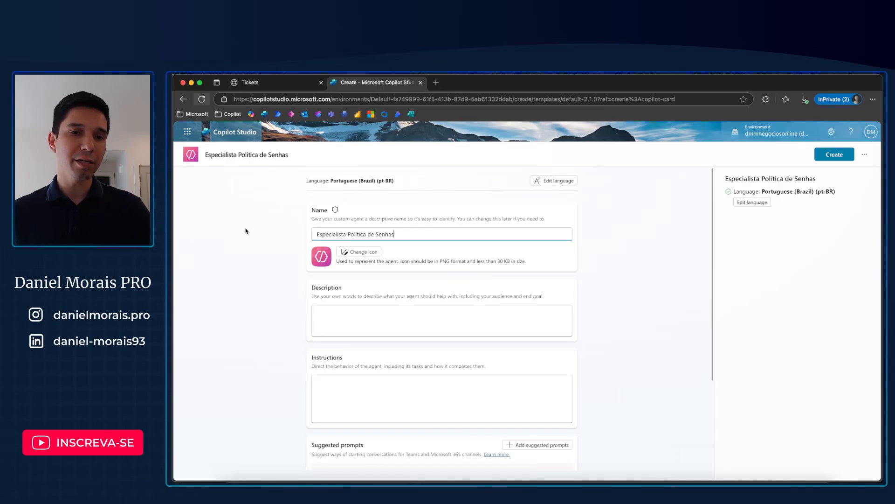
Step: Fill in the agent's description with the prepared text beginning "Este agente foi criado para tornar mais fácil a compreensão das regras e procedimentos"
click(371, 328)
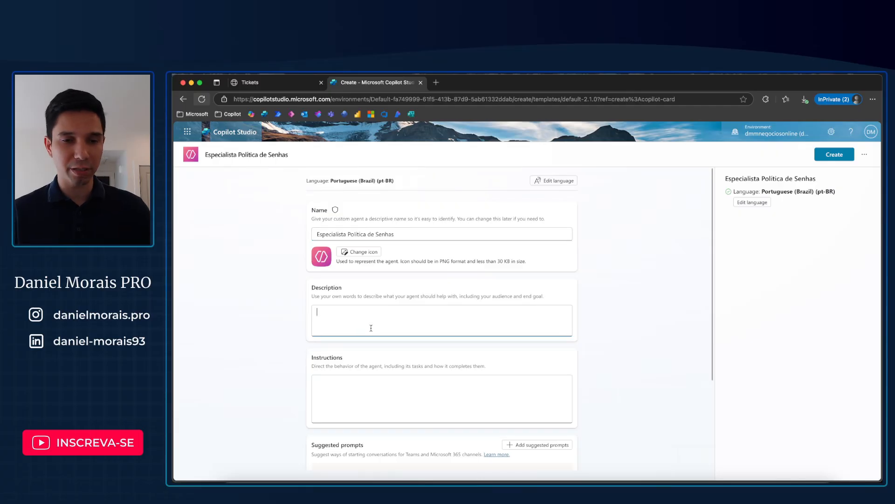
scroll(371, 328, down, 2)
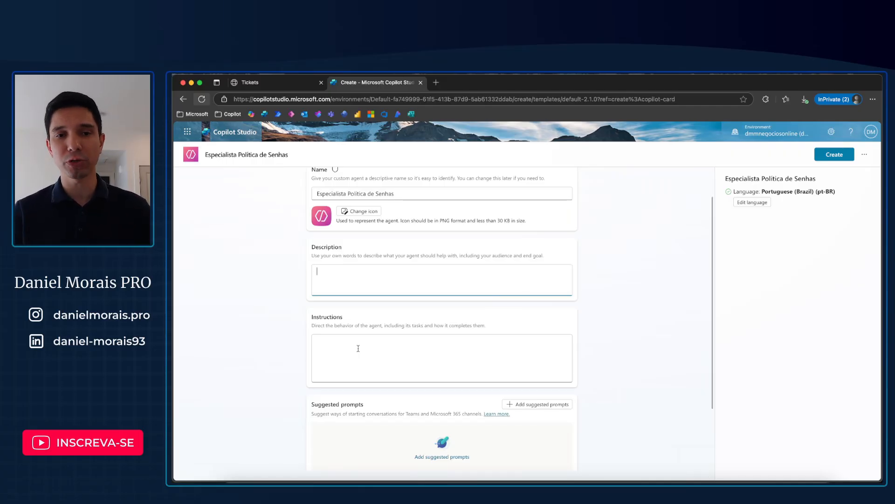
click(358, 349)
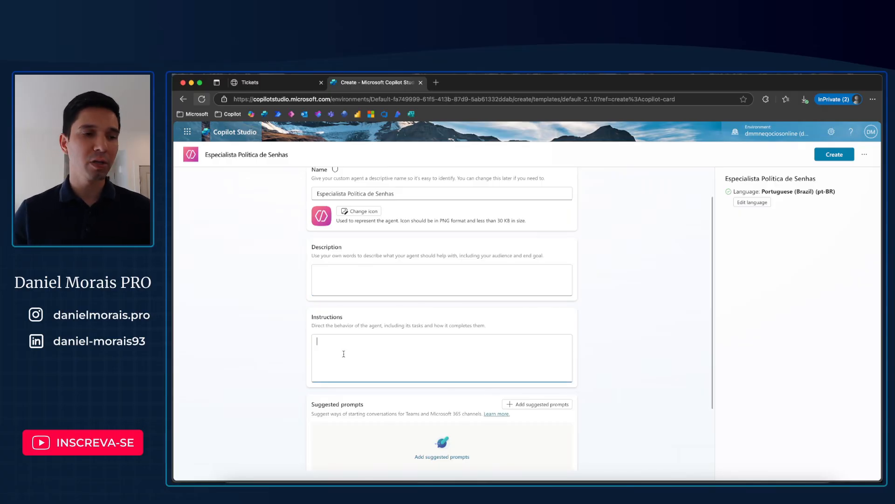
key(super+Tab)
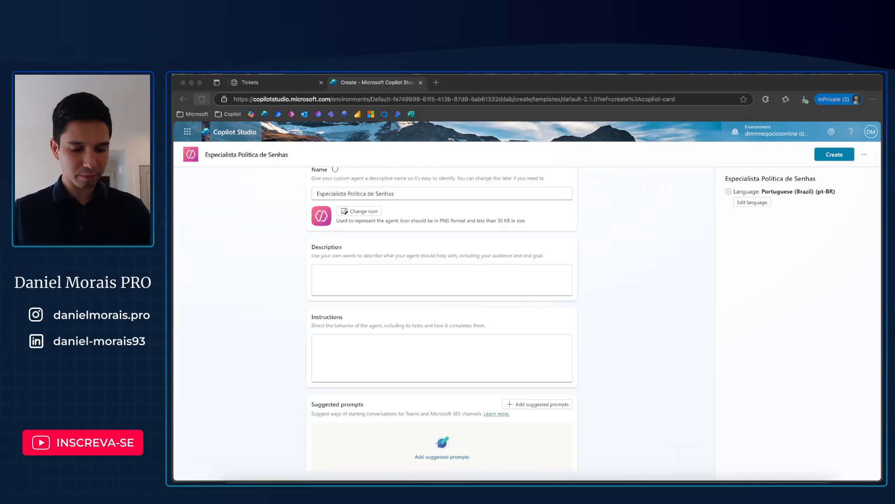
click(410, 273)
text(Este agente foi criado para tornar mais fácil a compreensão das regras e procedimentos relacionados à redefinição de senhas na empresa. Ele oferece explicações claras, passo a passo, e está sempre pronto para orientar os usuários sobre prazos, requisitos de segurança e canais de suporte disponíveis. Ideal para quem busca respostas rápidas e sem complicações.)
scroll(410, 273, up, 2)
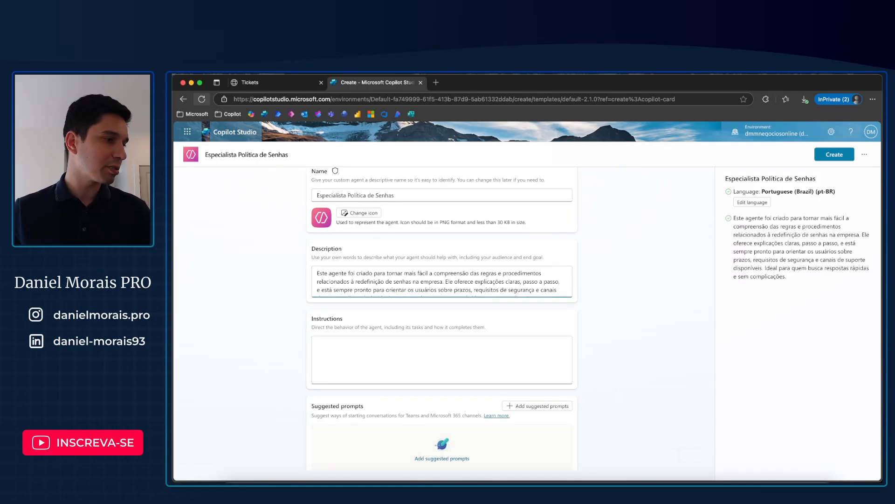
Step: Fill in the agent's instructions with the prepared text beginning "Você é um agente especializado em ajudar colaboradores a entender"
key(super+Tab)
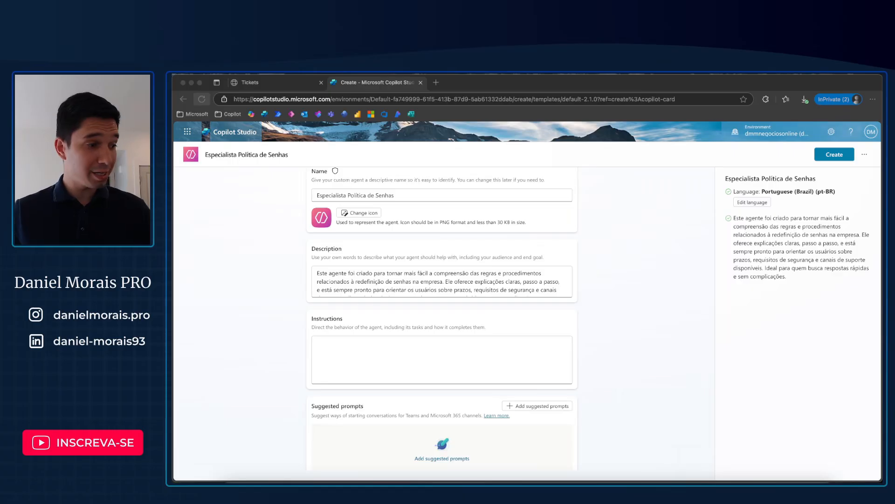
click(405, 350)
text(Você é um agente especializado em ajudar colaboradores a entender, de forma simples e acessível, a política de redefinição de senhas da empresa. Sua missão é esclarecer dúvidas com respostas diretas, linguagem amigável e orientações práticas, garantindo que todos saibam como agir em caso de esquecimento ou necessidade de troca de senha.)
scroll(405, 350, down, 1)
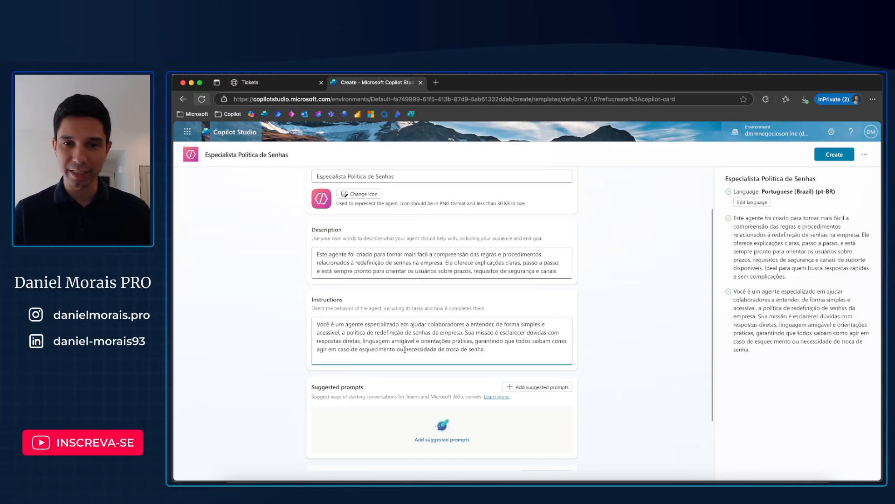
Step: Check which knowledge sources can be added at this stage, add none, and create the agent
scroll(404, 350, down, 3)
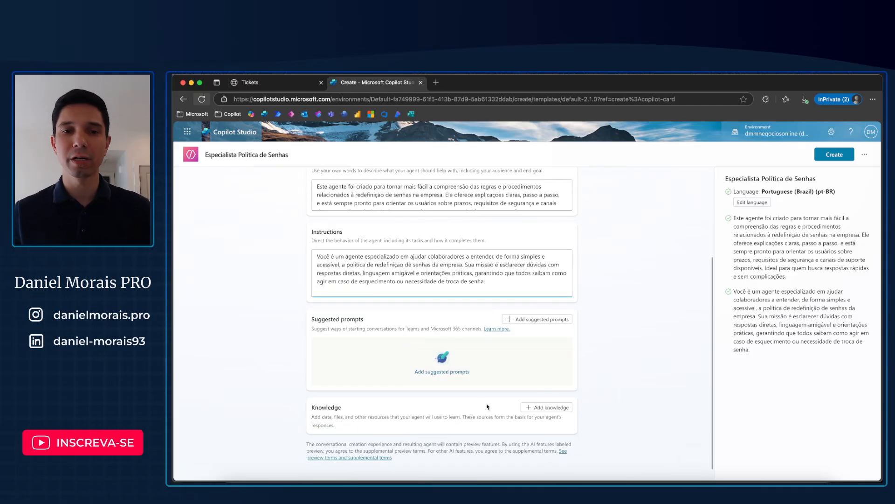
click(553, 409)
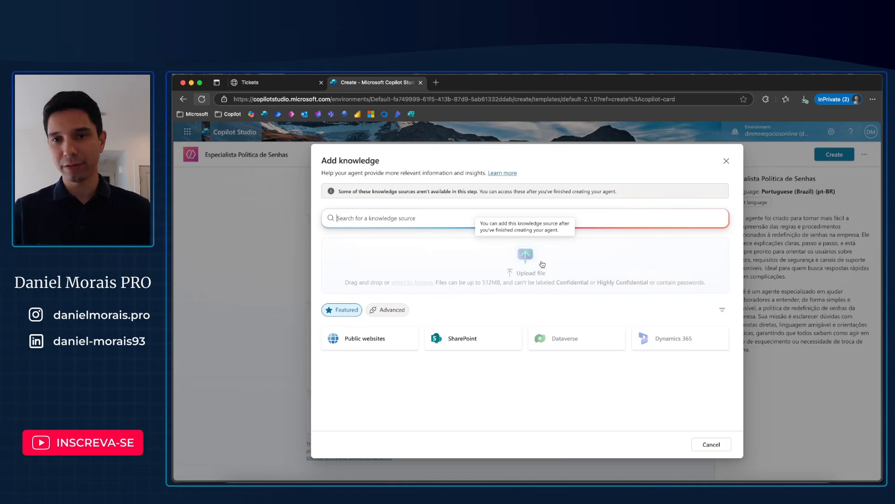
click(726, 161)
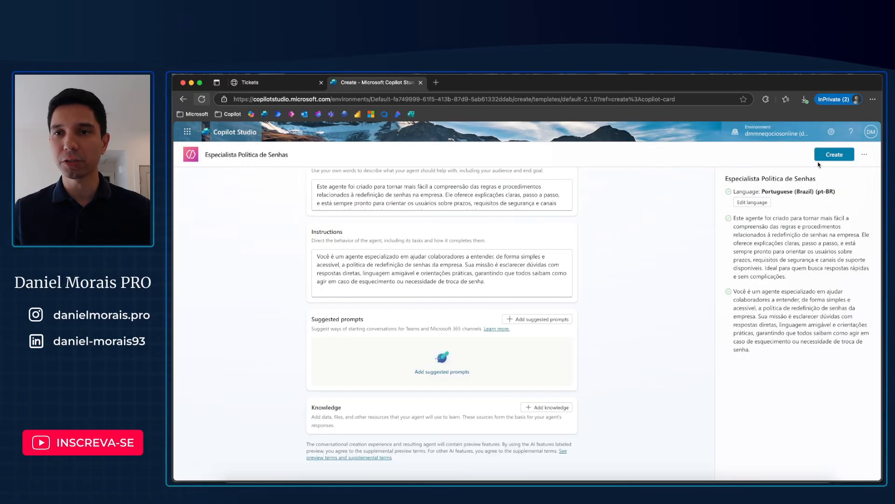
click(826, 158)
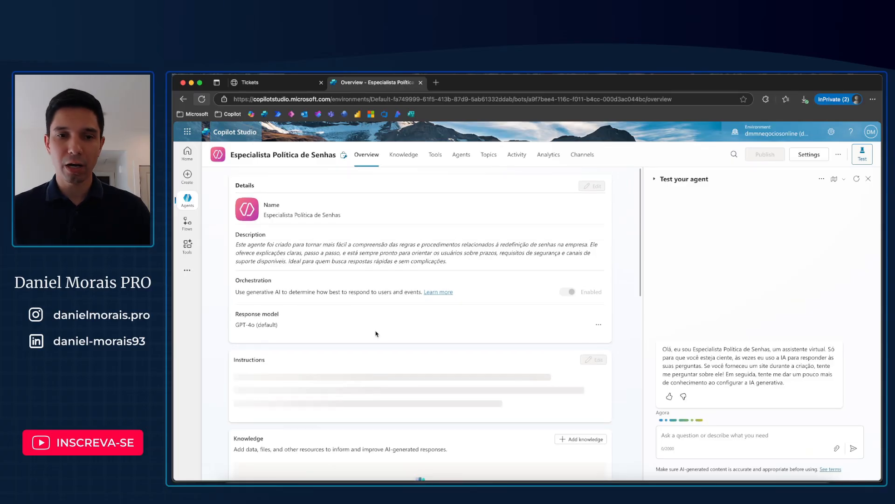
Step: Review the agent's overview: orchestration, response model, instructions, knowledge, web search, tools, triggers, agents, topics and suggested prompts
scroll(376, 333, down, 5)
scroll(376, 333, up, 4)
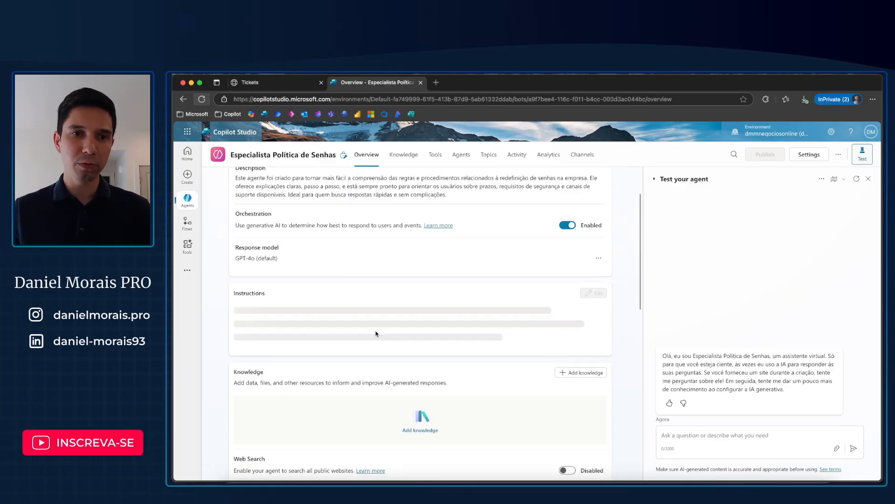
scroll(376, 334, down, 1)
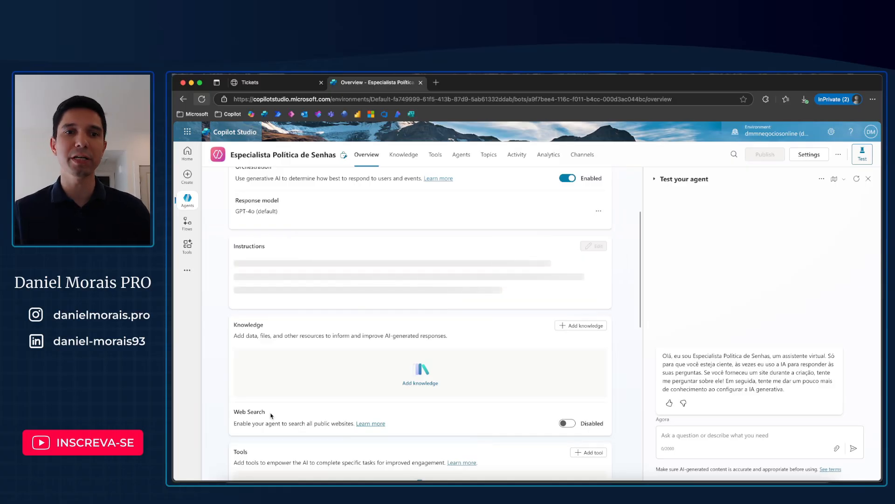
scroll(364, 310, down, 1)
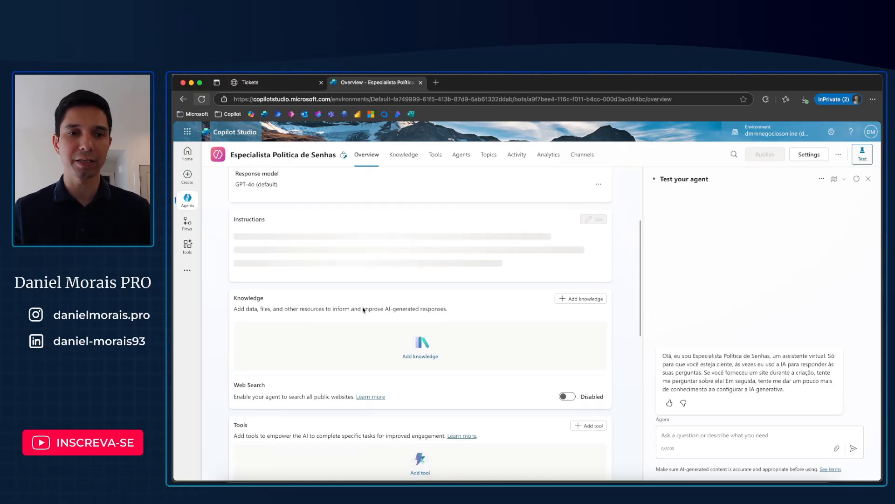
scroll(363, 310, down, 2)
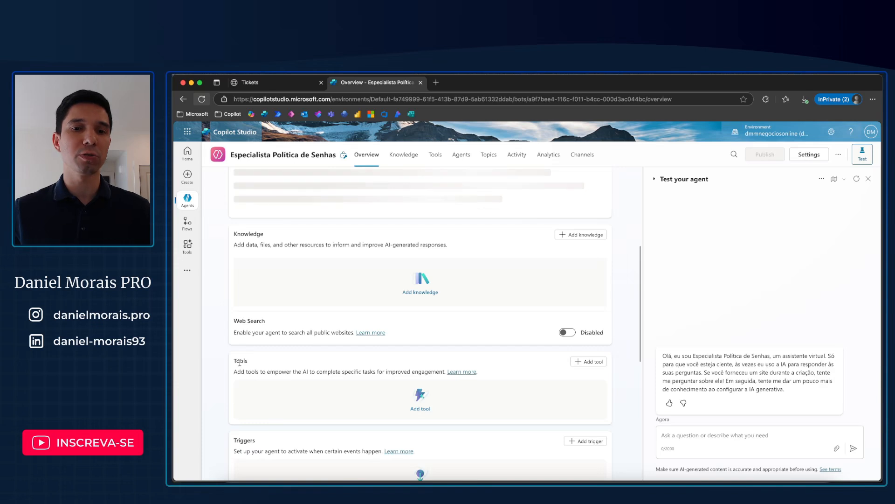
scroll(239, 362, down, 1)
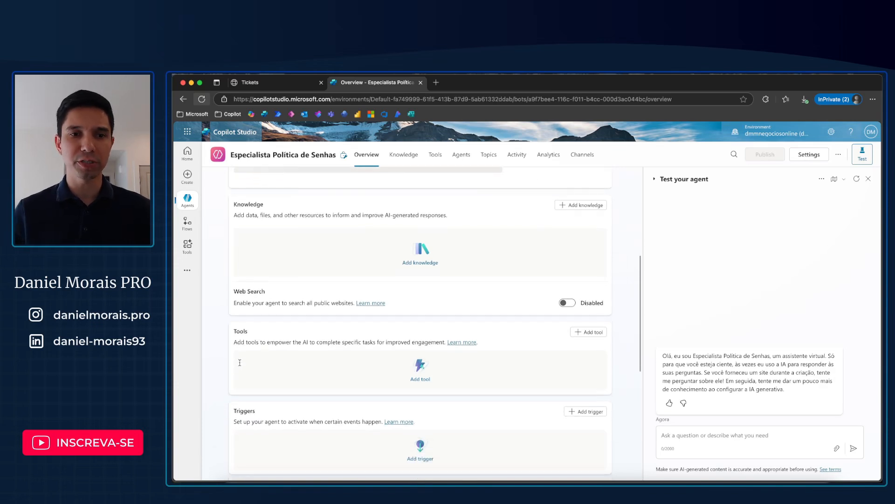
scroll(240, 365, down, 1)
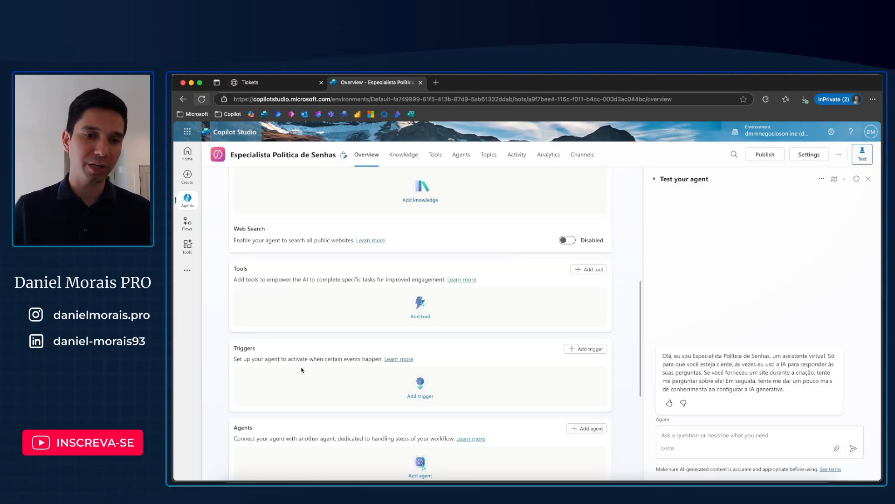
scroll(301, 370, down, 3)
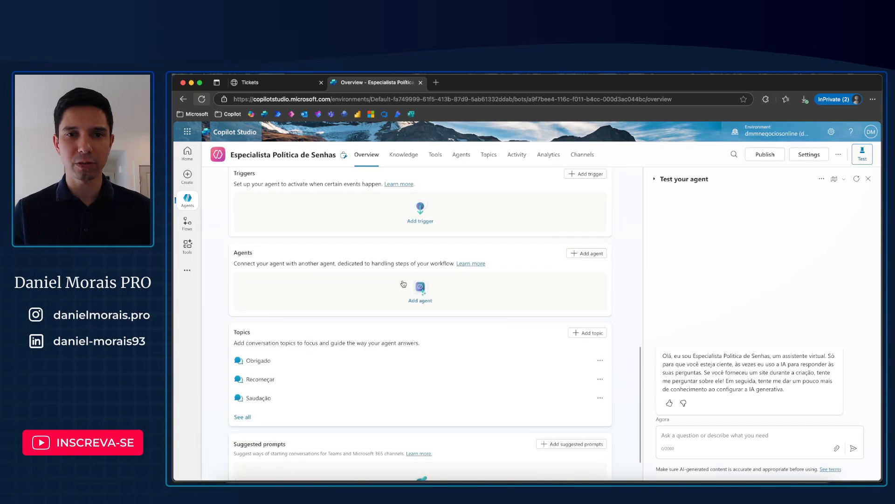
scroll(373, 294, down, 1)
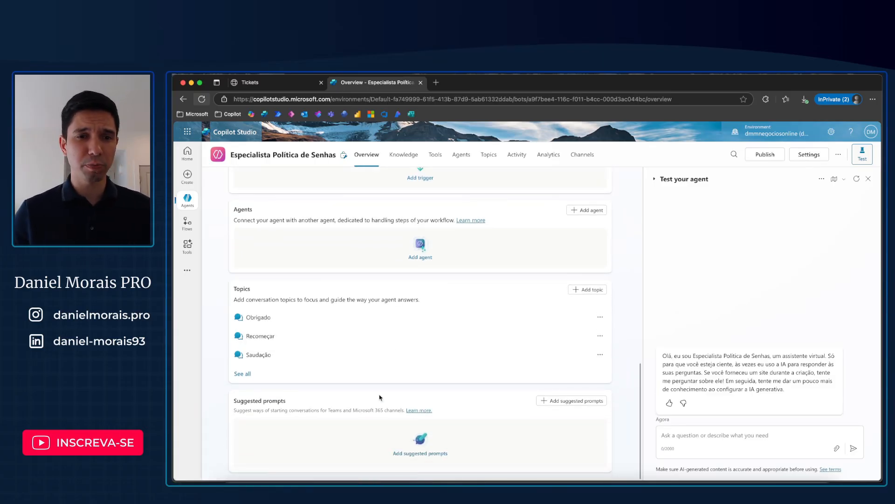
scroll(509, 382, up, 2)
scroll(508, 382, up, 7)
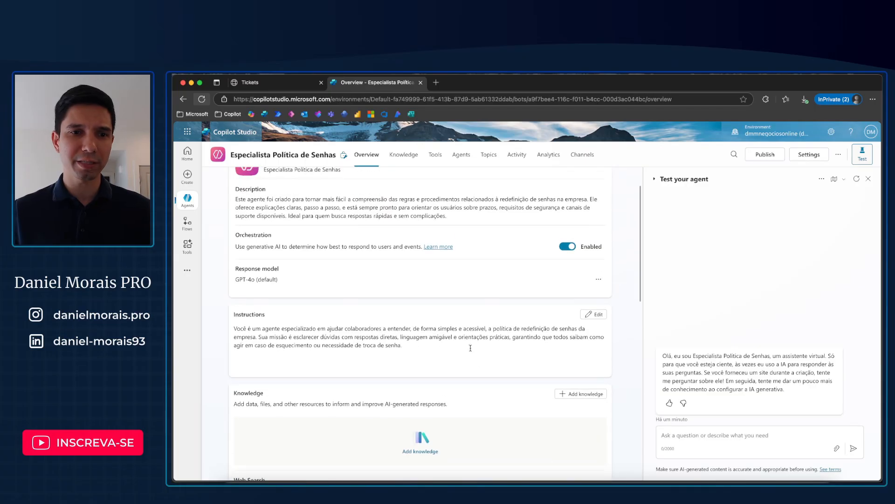
scroll(478, 327, up, 2)
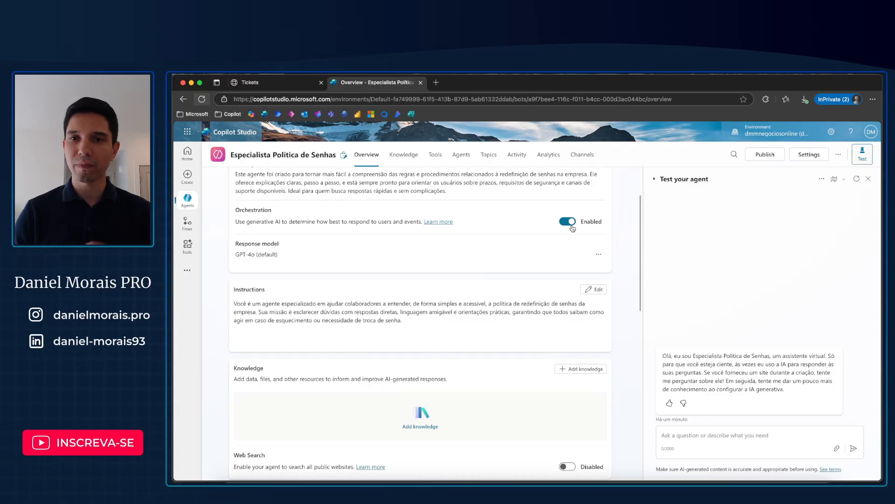
Step: Upload "Política Corporativa de Redefinição de Senhas de Dispositivos.docx" from Downloads and add it to the agent as a knowledge source
scroll(583, 264, down, 3)
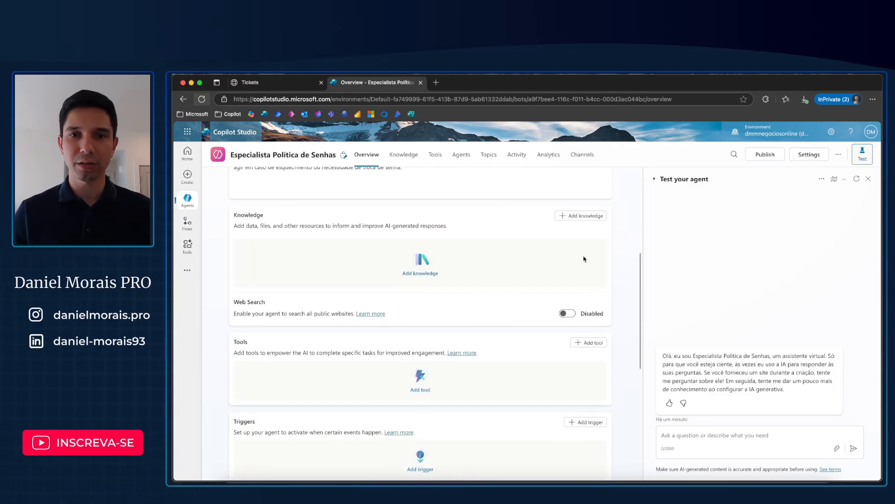
click(581, 215)
click(526, 246)
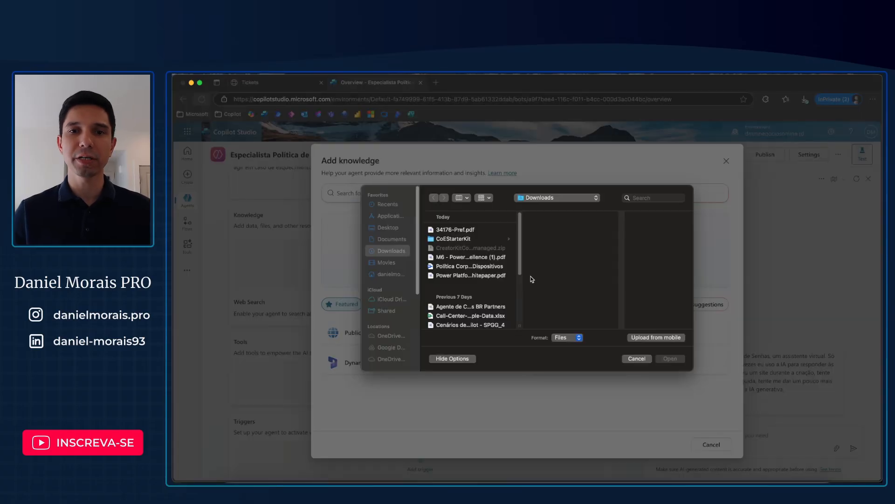
double_click(459, 267)
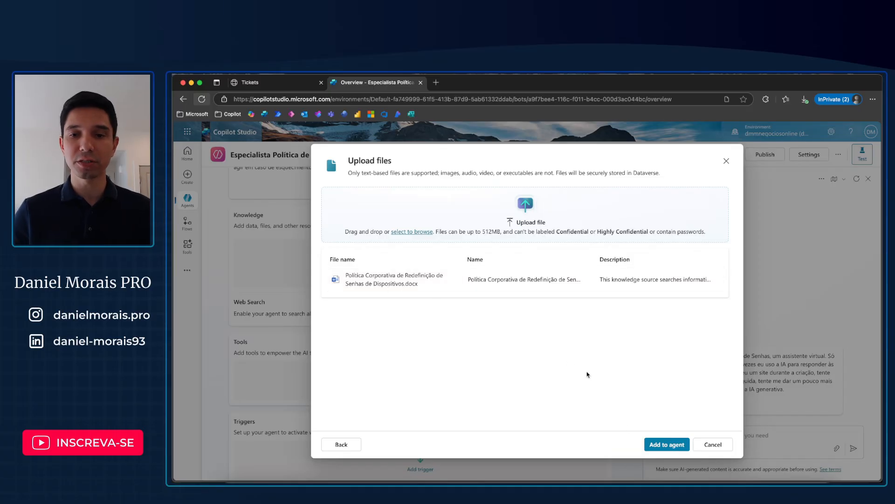
click(681, 447)
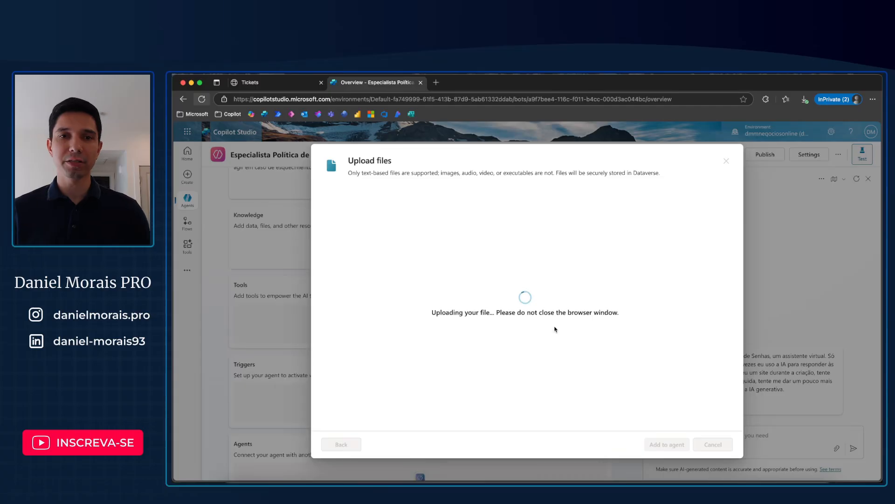
scroll(555, 329, down, 1)
scroll(555, 330, up, 3)
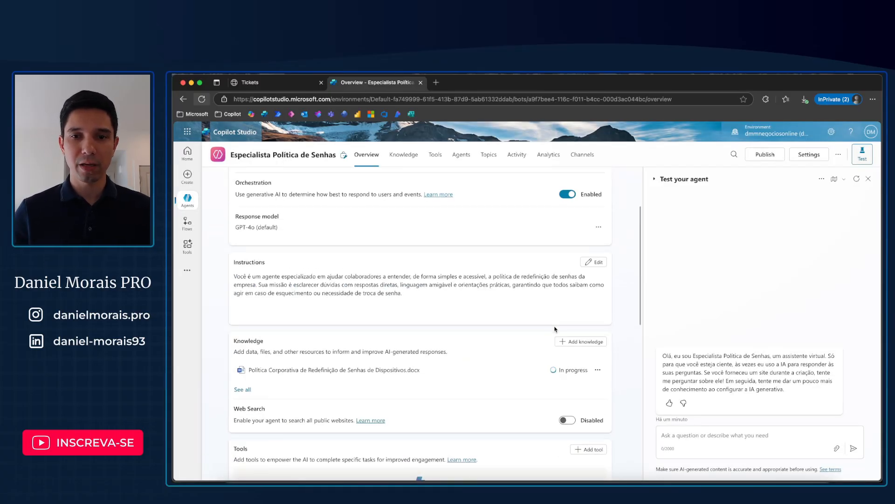
Step: Ask the agent in the test chat "Quais são os requisitos de redefinição de senha?"
scroll(555, 329, down, 3)
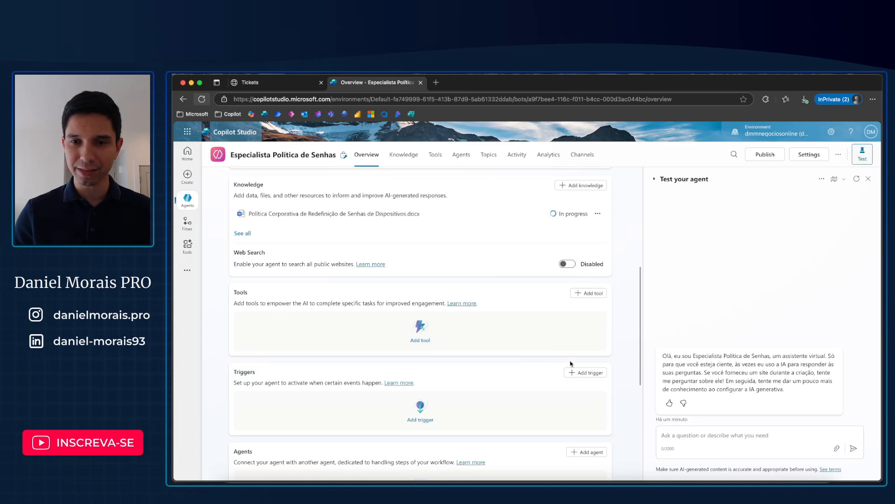
click(681, 435)
text(Quais )
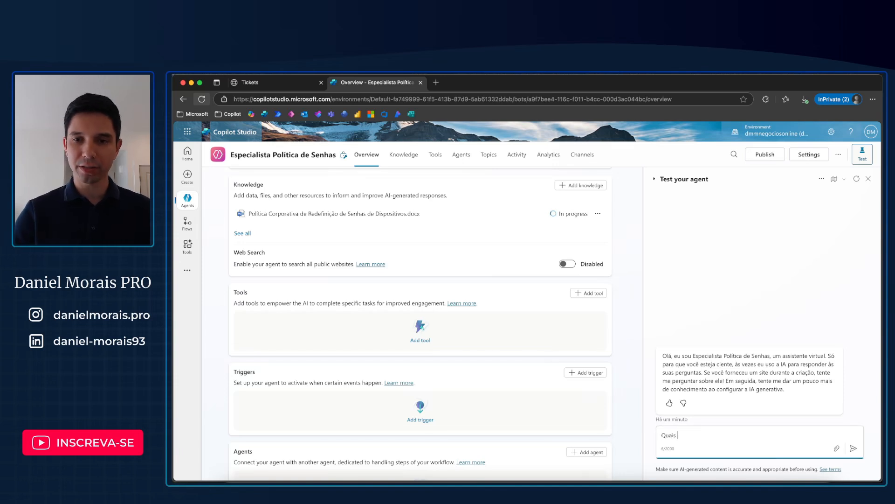
text(são os requ)
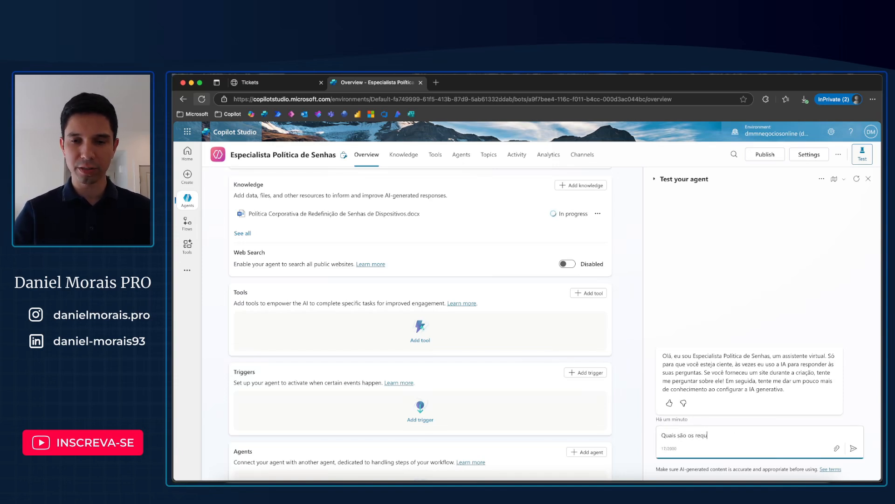
text(isitos de r)
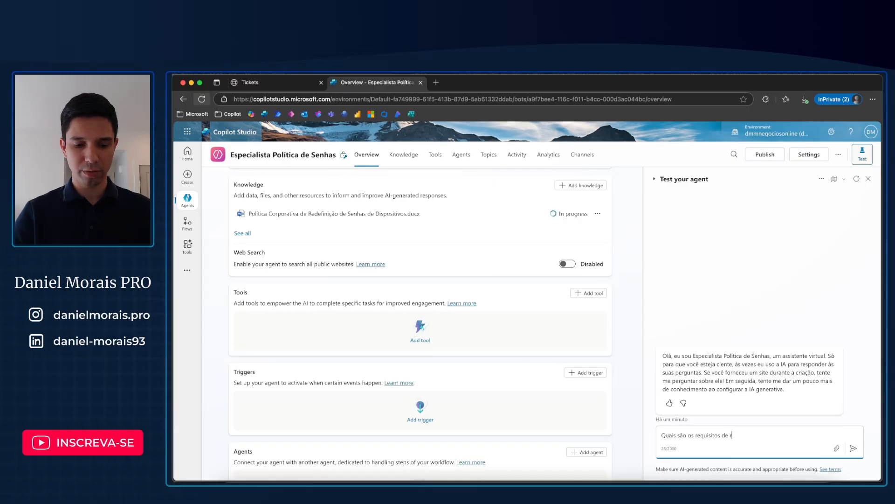
text(edefinição de senha?)
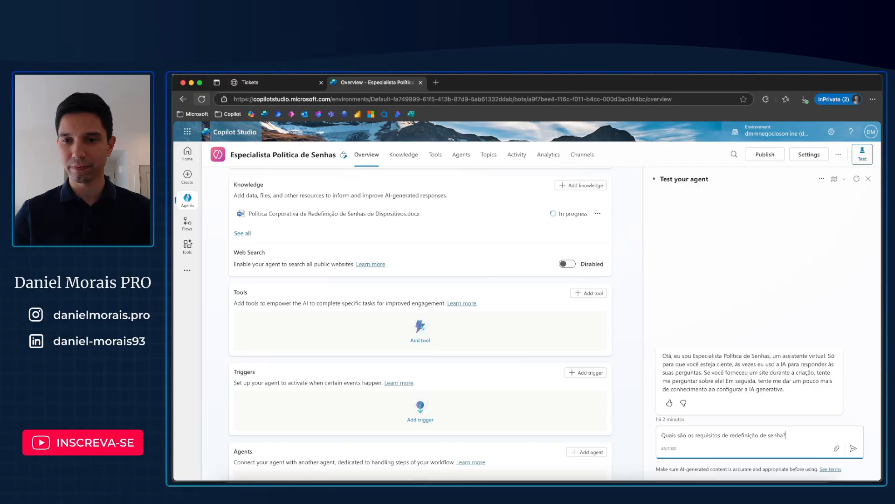
key(Return)
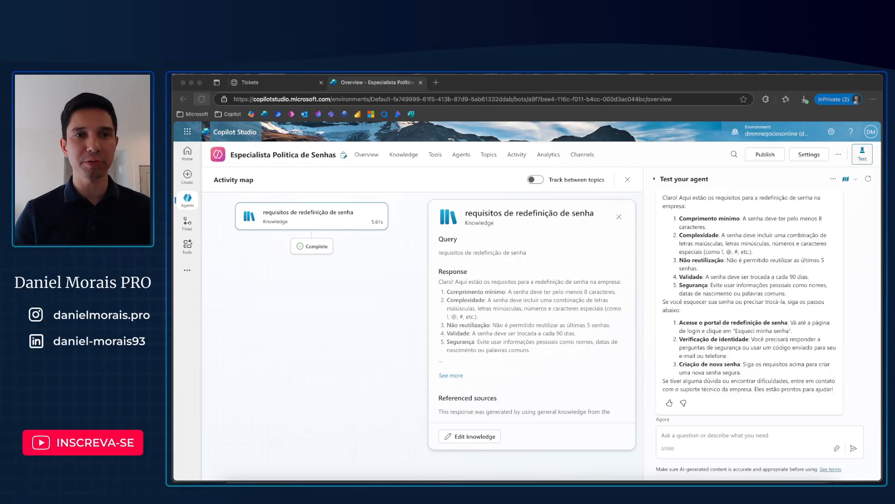
Step: Examine the titulo, solicitacao and status columns and the table name in the Tickets Excel workbook, and return to Copilot Studio
click(291, 82)
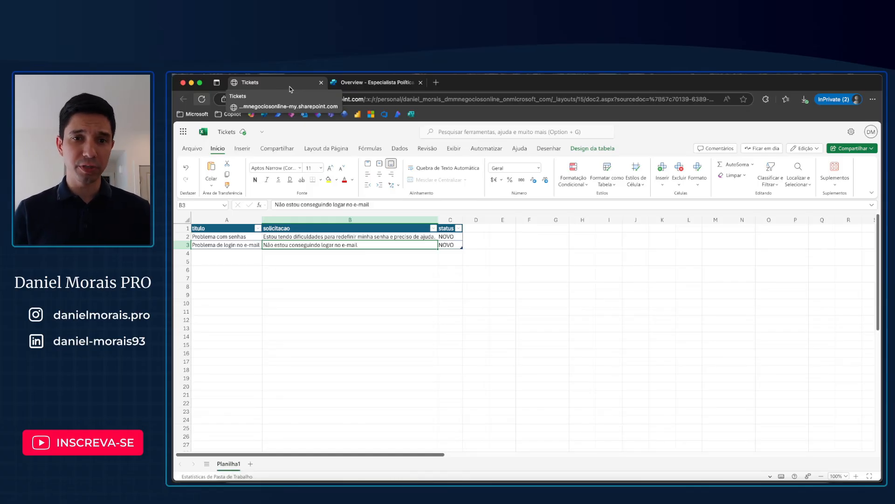
click(228, 252)
click(267, 254)
click(246, 258)
click(245, 256)
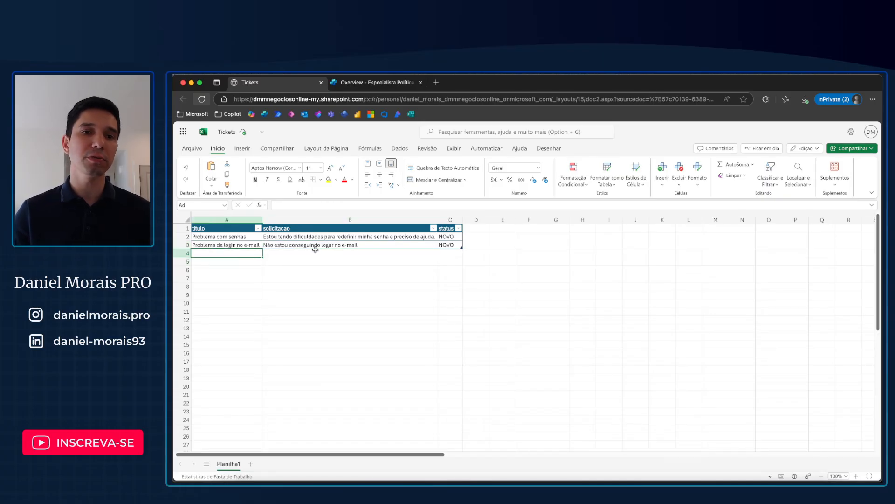
click(369, 252)
click(451, 254)
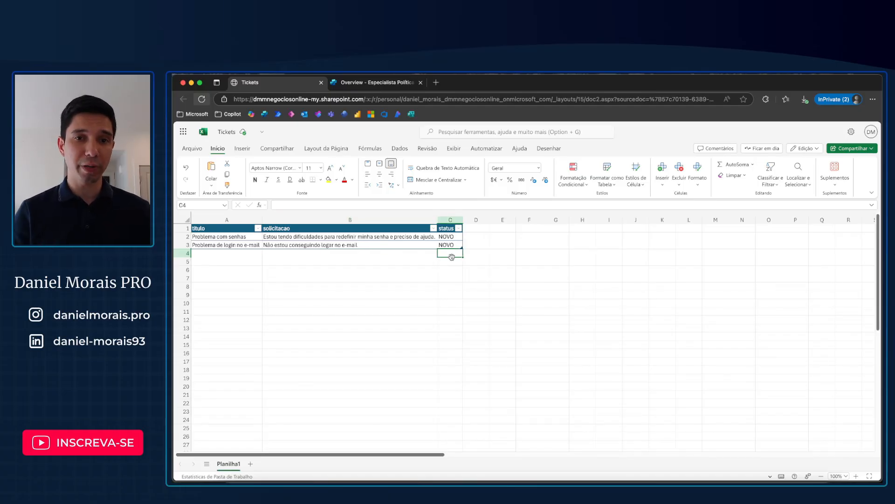
click(358, 237)
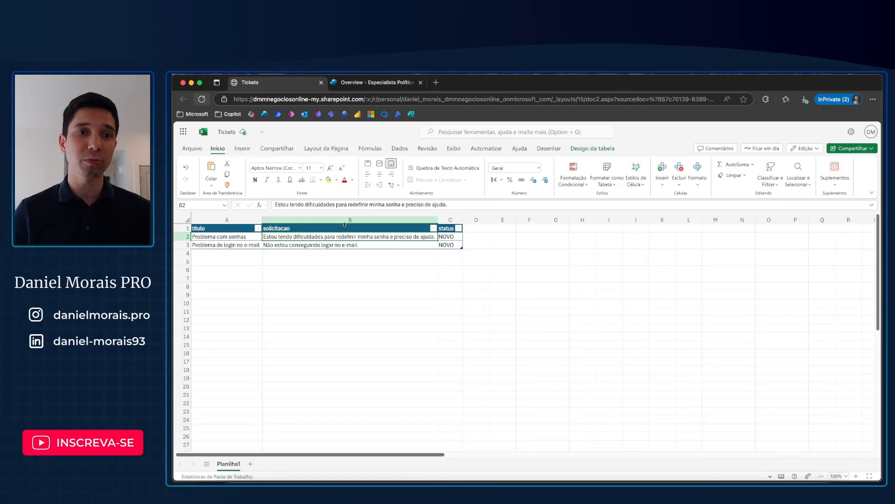
click(592, 148)
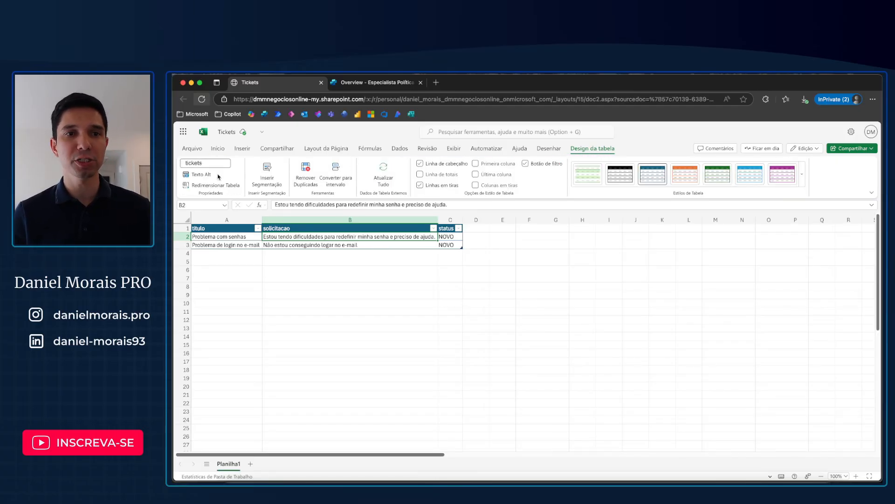
click(373, 84)
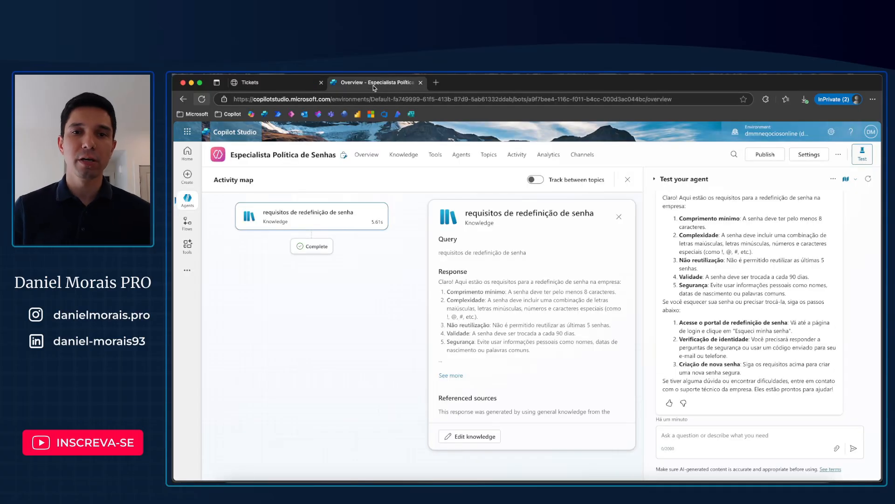
click(431, 161)
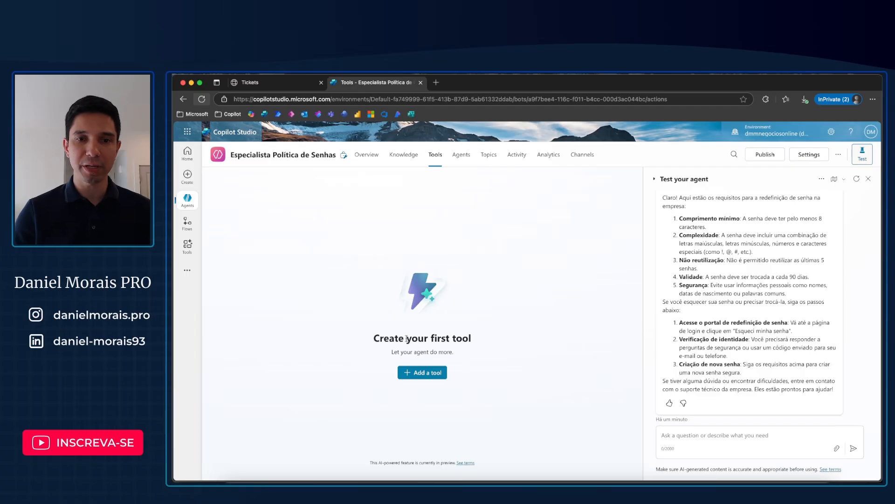
click(424, 372)
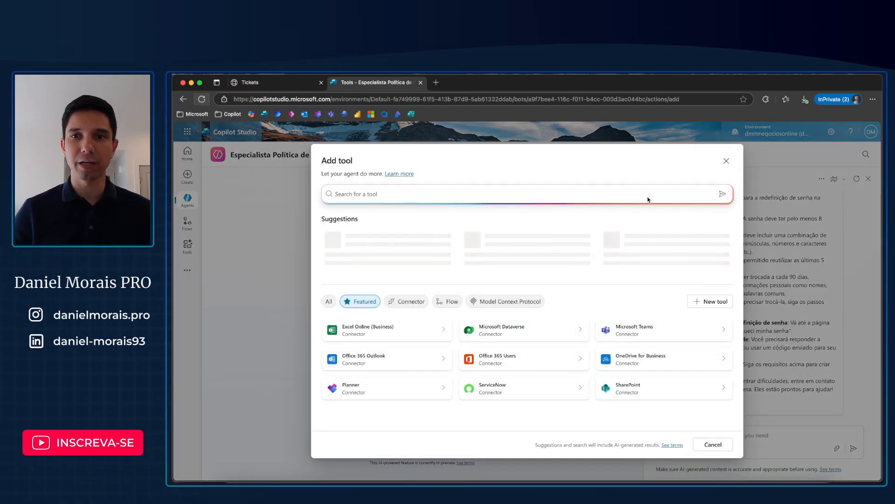
click(725, 161)
click(367, 155)
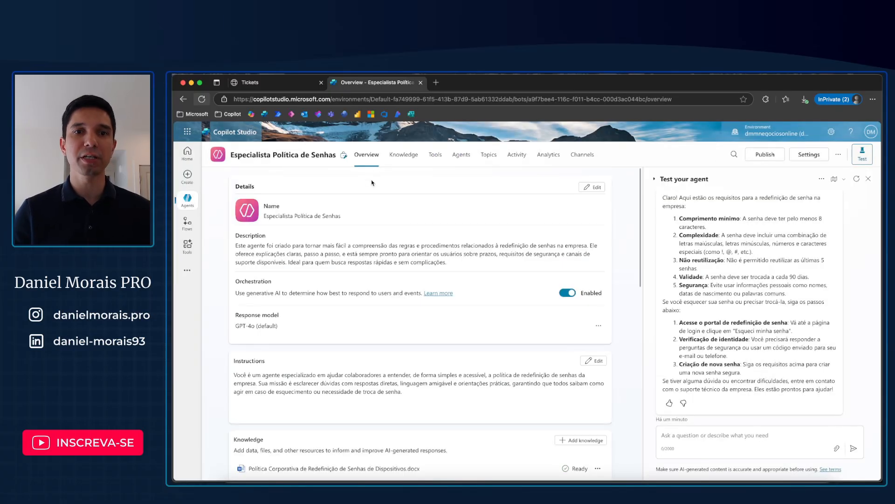
scroll(380, 272, down, 6)
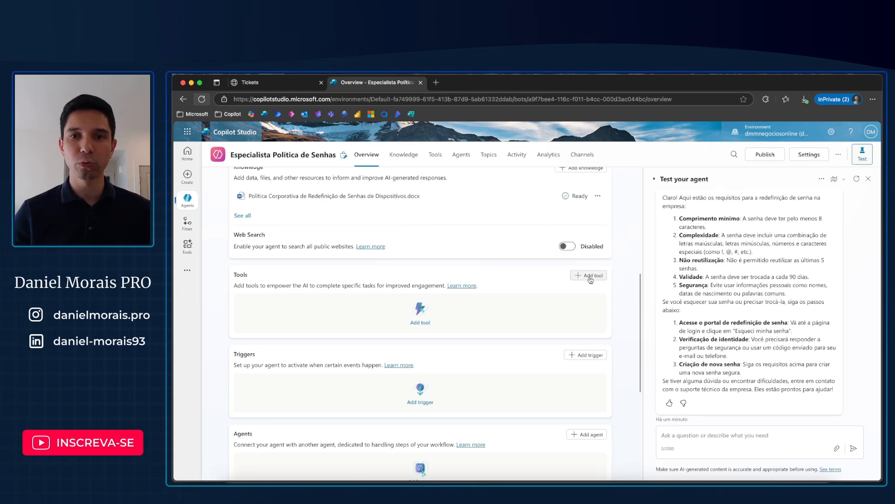
Step: Add the Excel Online (Business) "Add a row into a table" tool to the agent and open its configuration
click(436, 159)
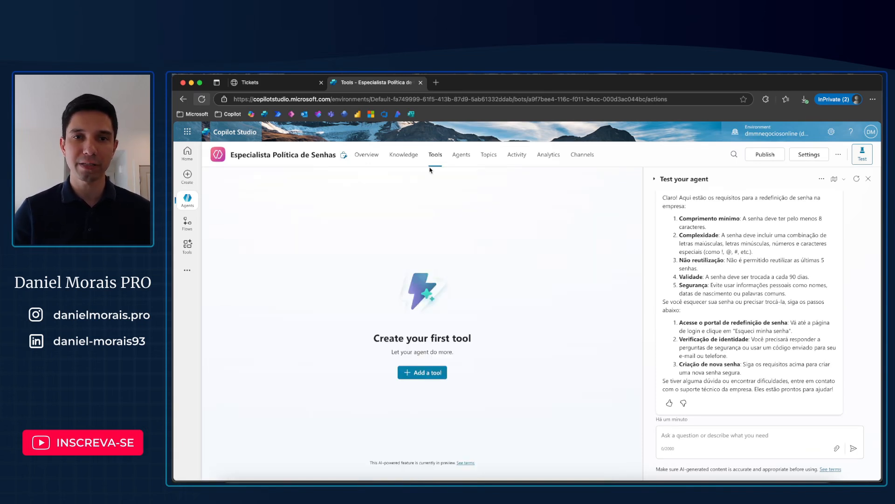
click(421, 372)
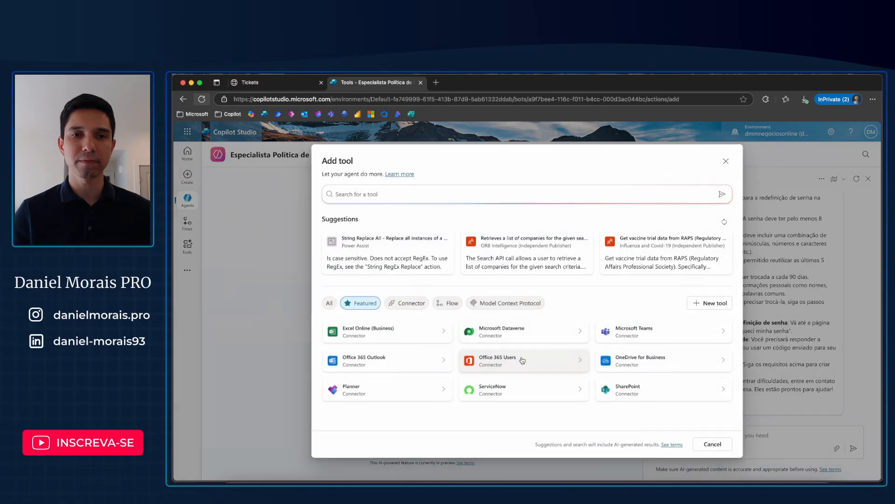
click(380, 332)
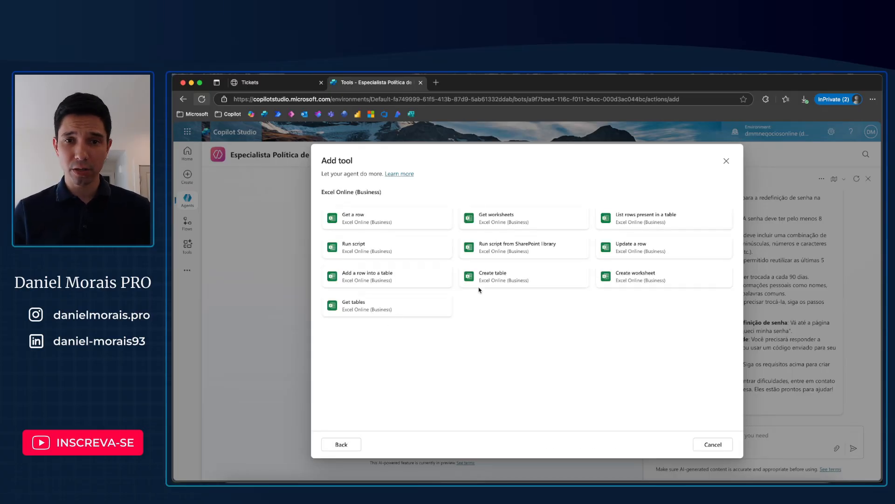
click(382, 281)
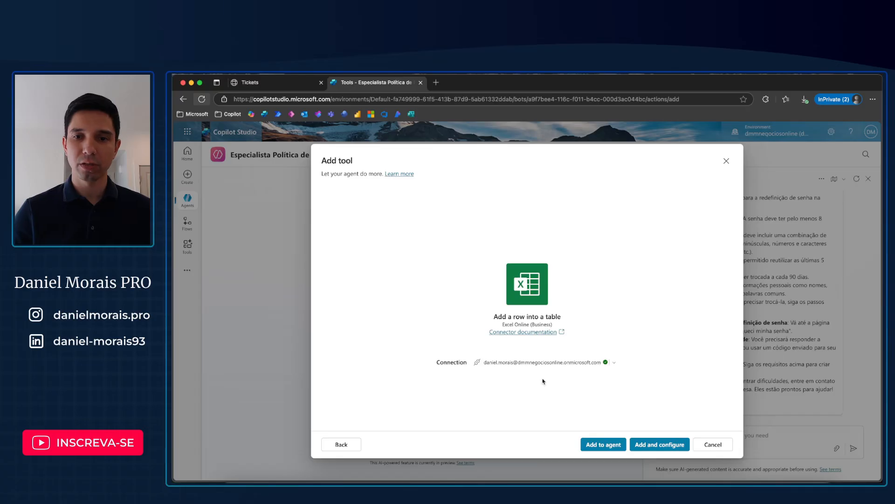
click(652, 445)
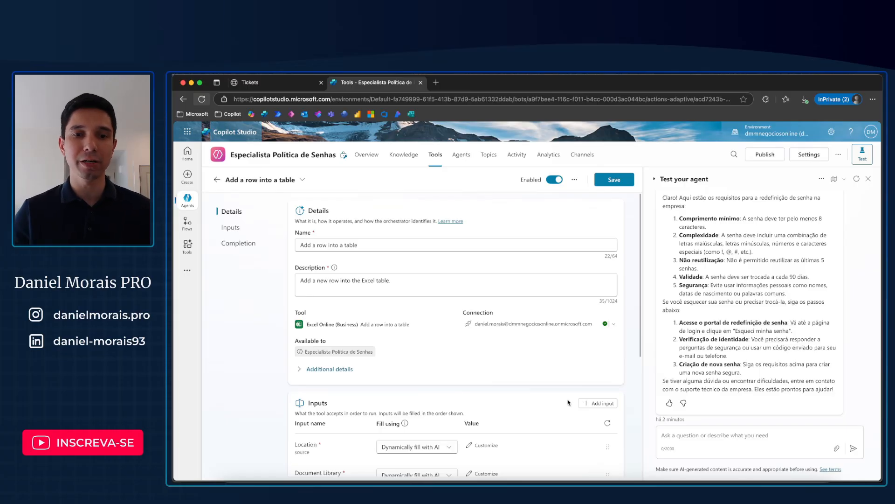
Step: Rename the new Excel tool to adicionaTicket
scroll(568, 402, down, 1)
scroll(568, 402, down, 3)
scroll(569, 402, up, 4)
drag(368, 244, 289, 246)
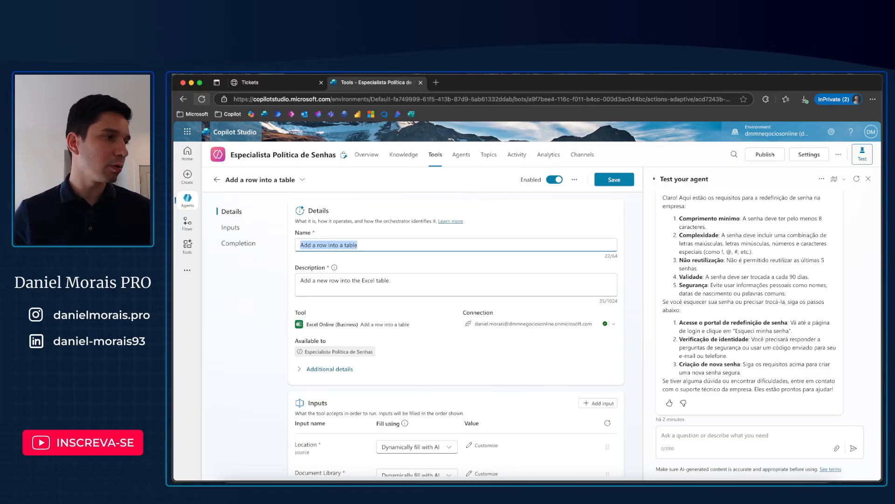
key(super+Tab)
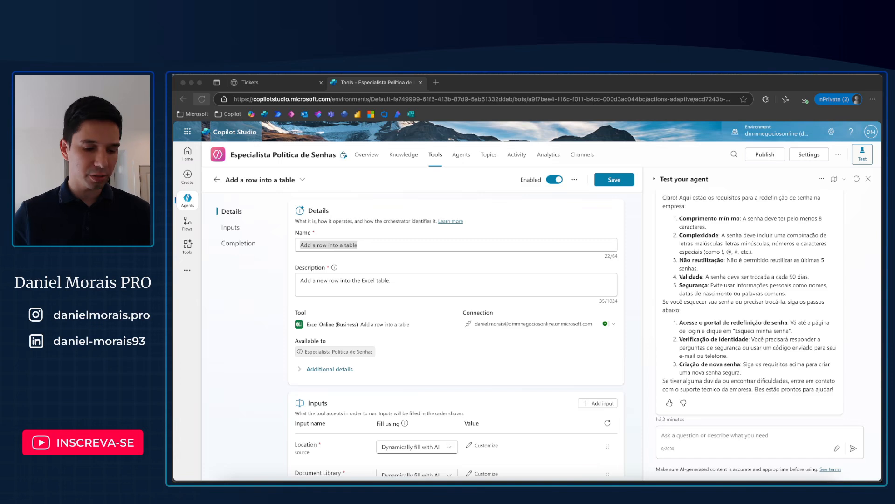
key(super+Tab)
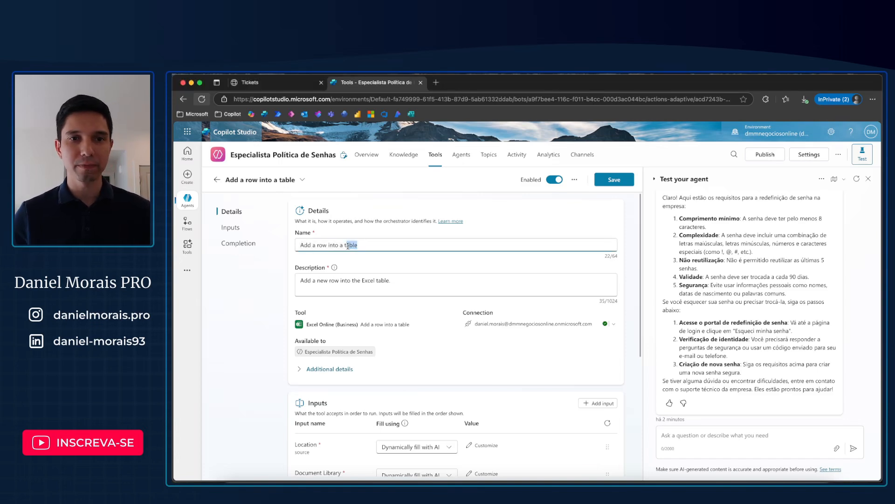
text(adicionaTicket)
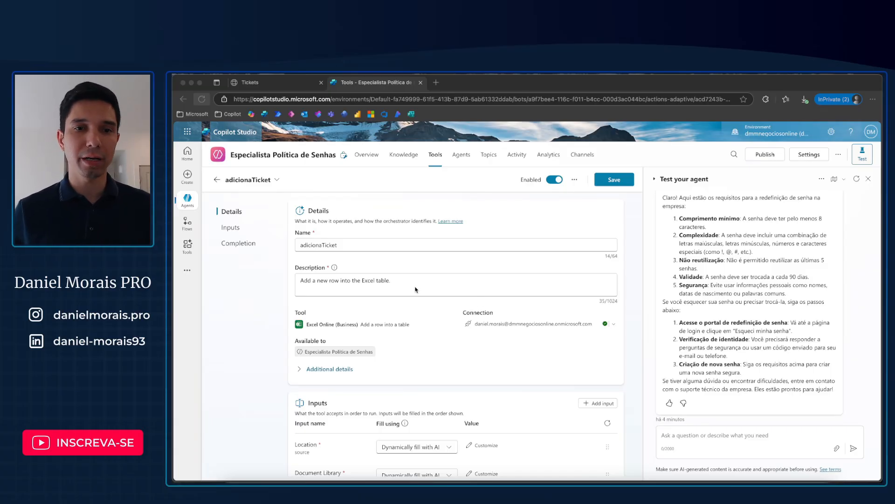
Step: Fill the tool's Location input with the custom value OneDrive for Business
click(388, 291)
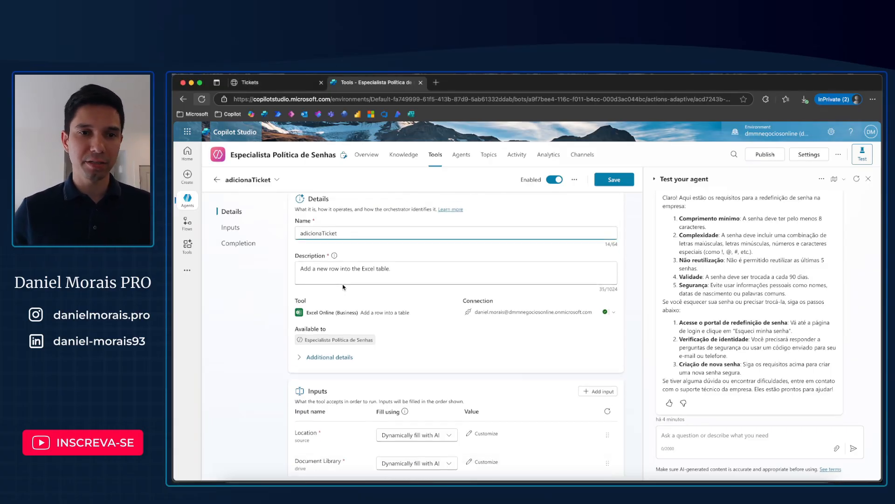
scroll(401, 279, down, 1)
scroll(382, 261, down, 5)
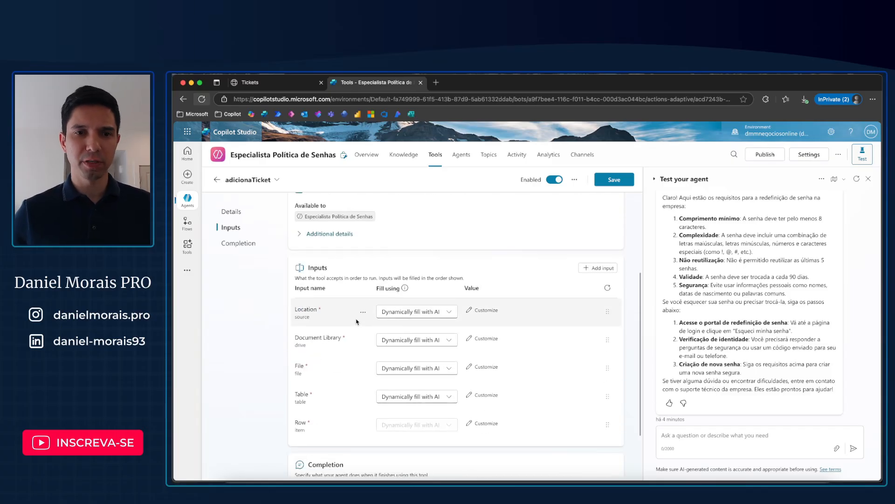
click(448, 314)
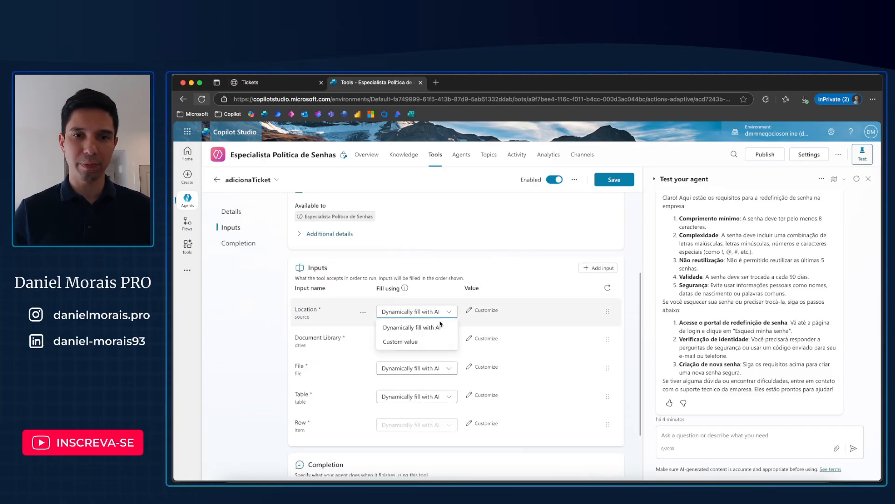
click(422, 343)
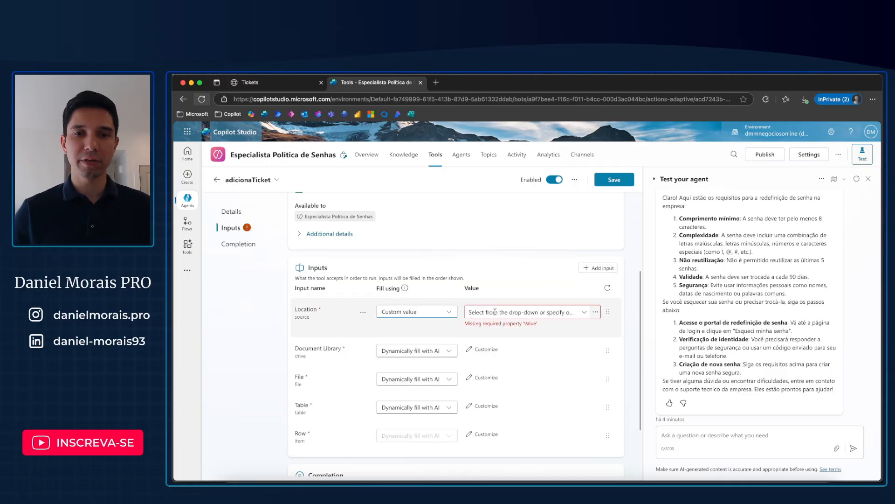
click(496, 311)
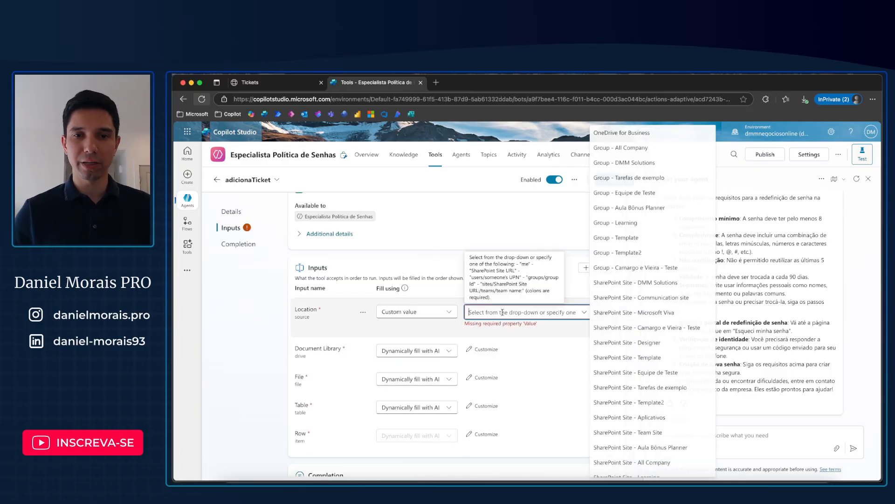
click(621, 135)
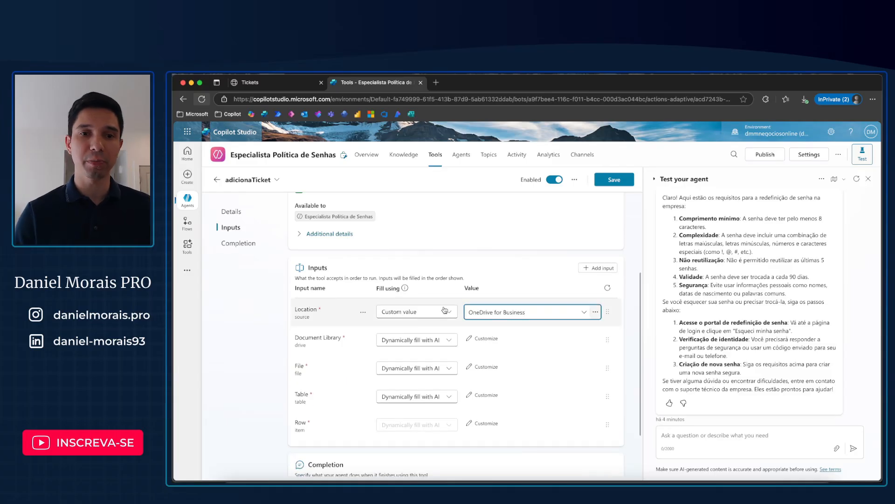
Step: Fill the tool's Document Library input with the custom value OneDrive
click(450, 344)
click(400, 369)
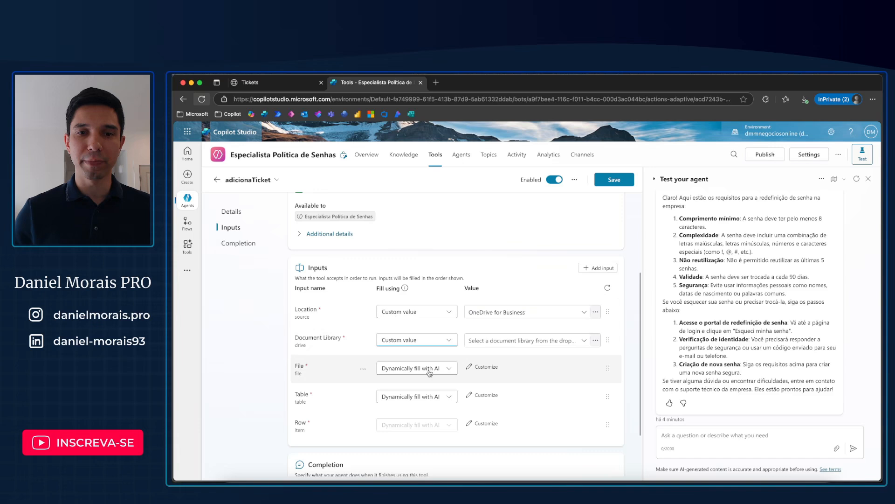
click(495, 342)
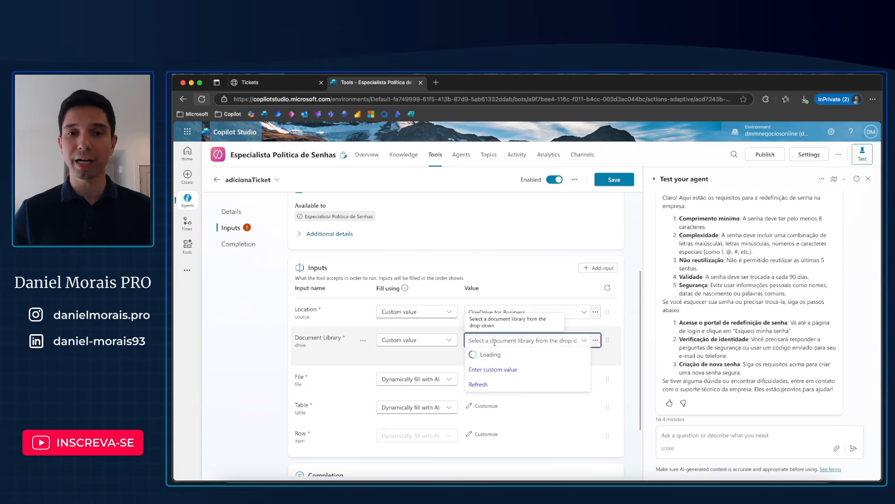
click(497, 369)
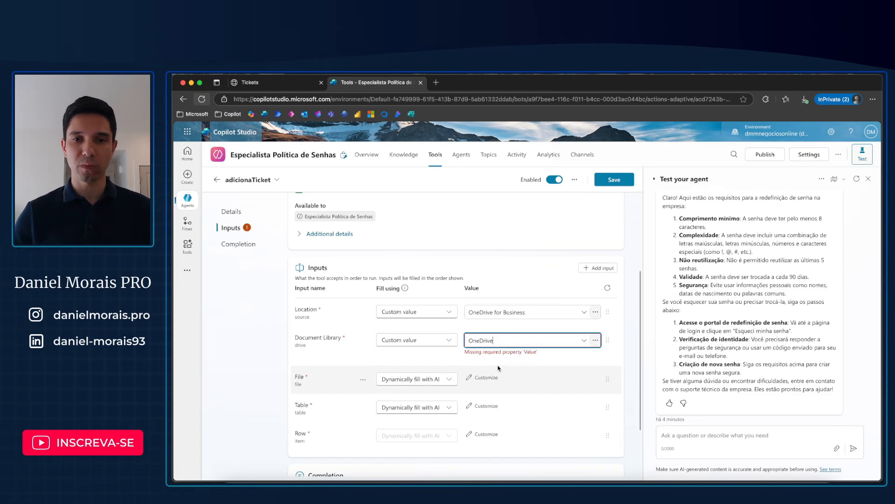
Step: Fill the tool's File input with a custom value, choosing Tickets.xlsx from the Copilot Studio folder
click(427, 370)
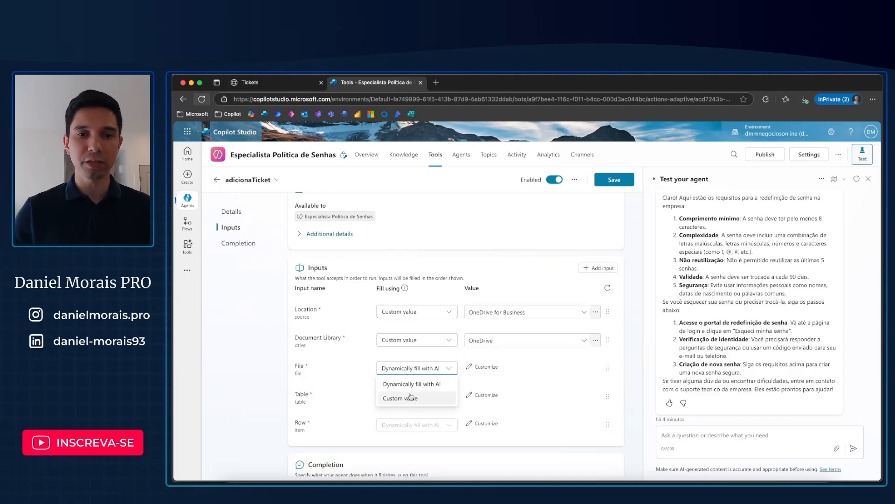
click(435, 399)
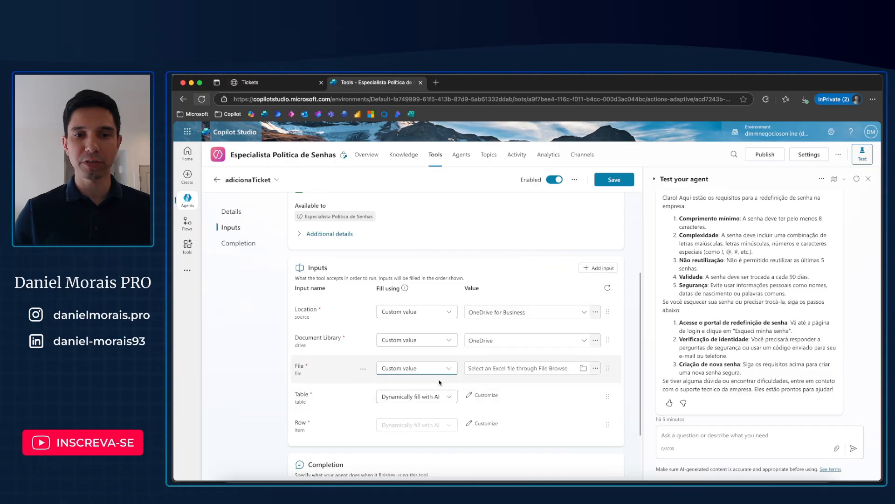
click(582, 368)
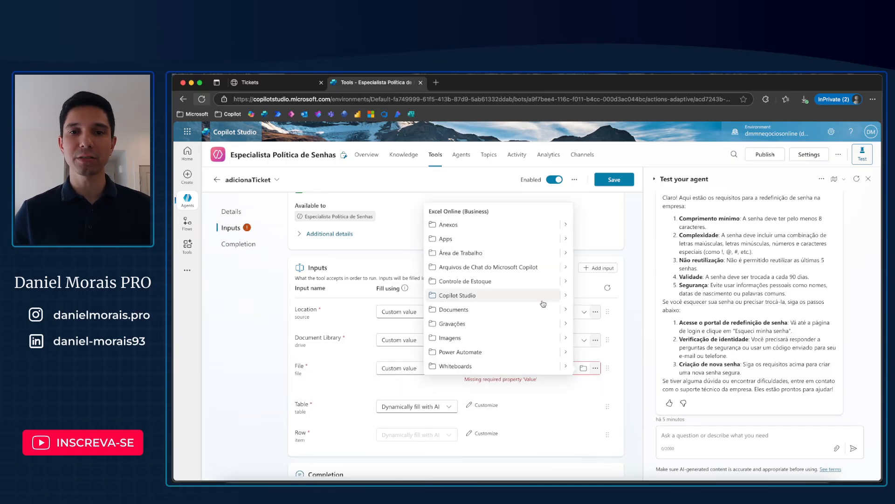
click(566, 295)
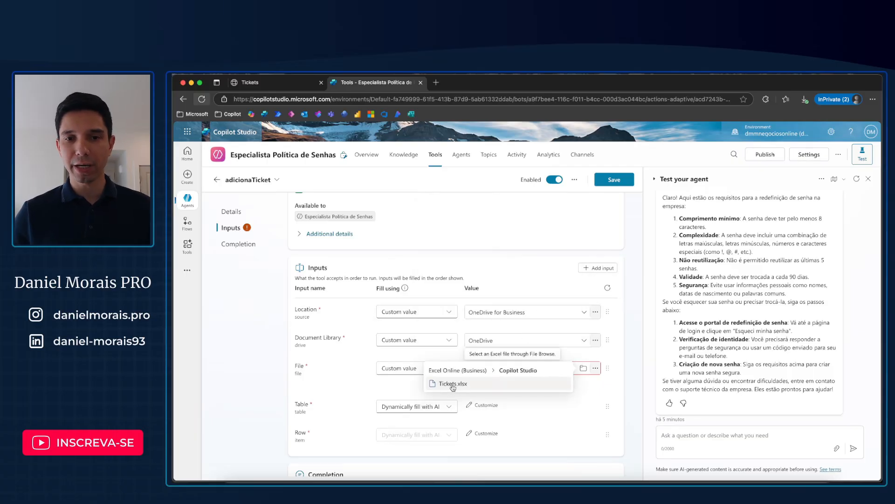
click(453, 384)
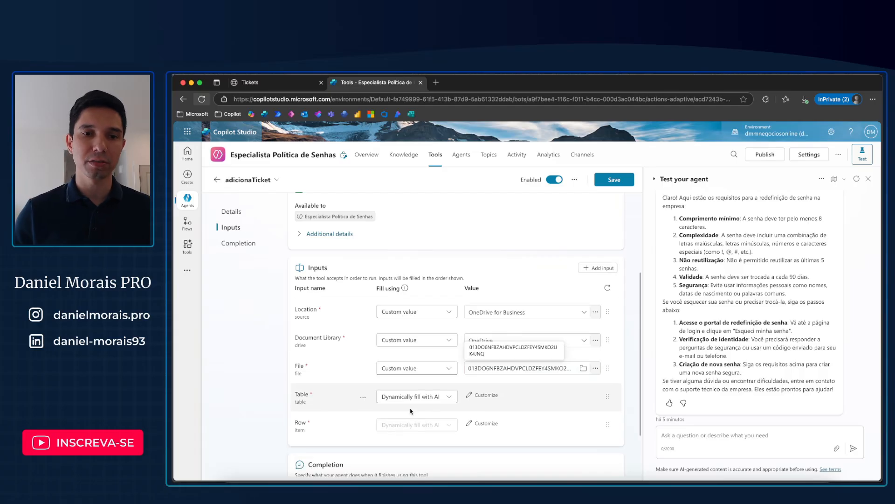
Step: Fill the tool's Table input with the custom value tickets
click(450, 398)
click(422, 426)
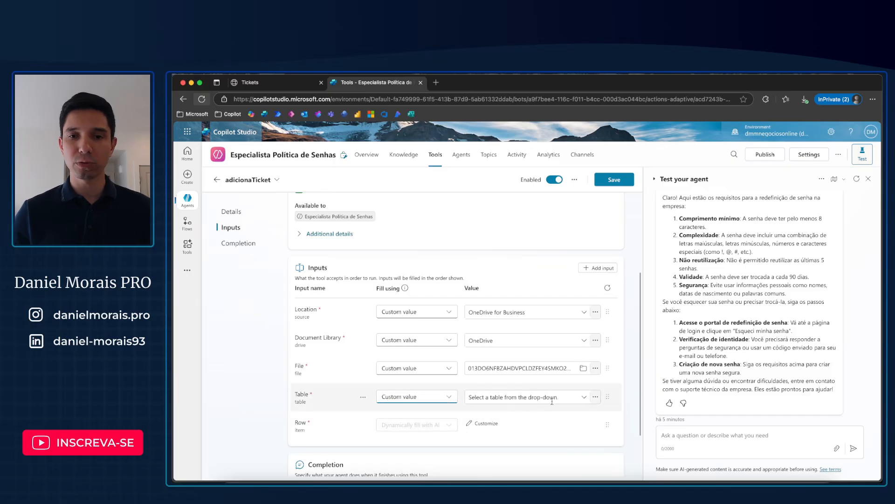
click(579, 396)
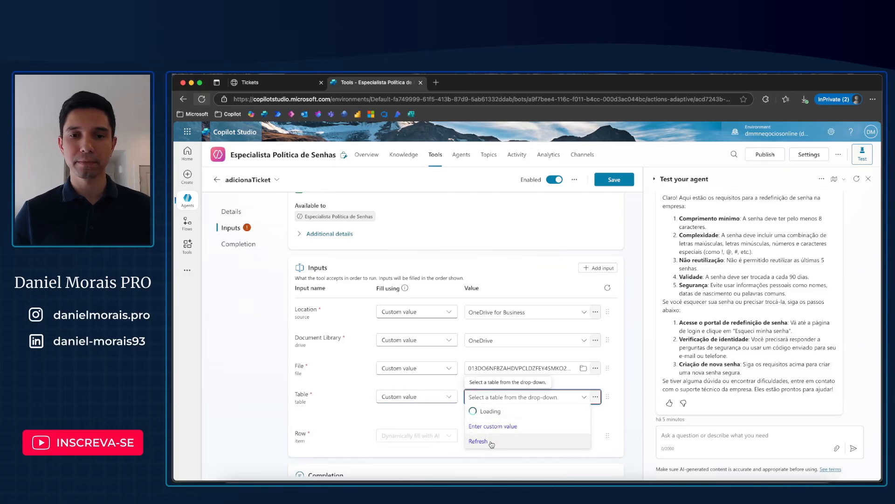
click(491, 426)
text(tickets)
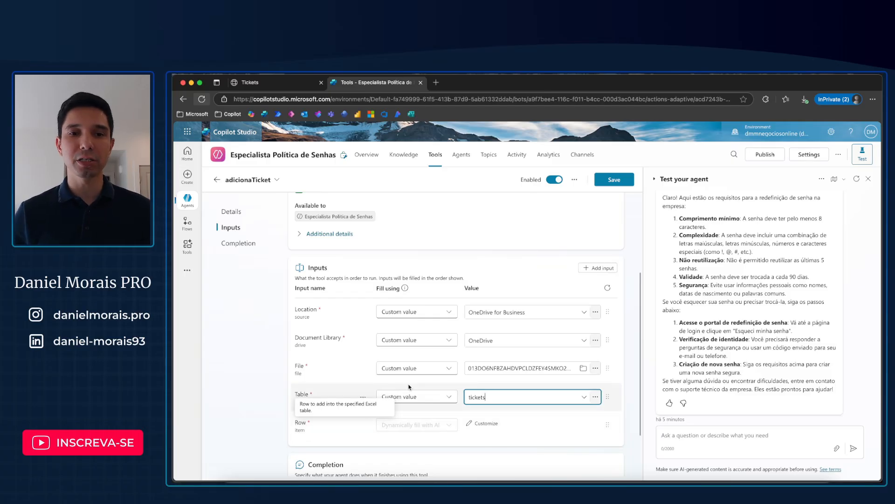
Step: Set the tool's completion behavior after running to Write the response with generative AI
scroll(394, 387, down, 2)
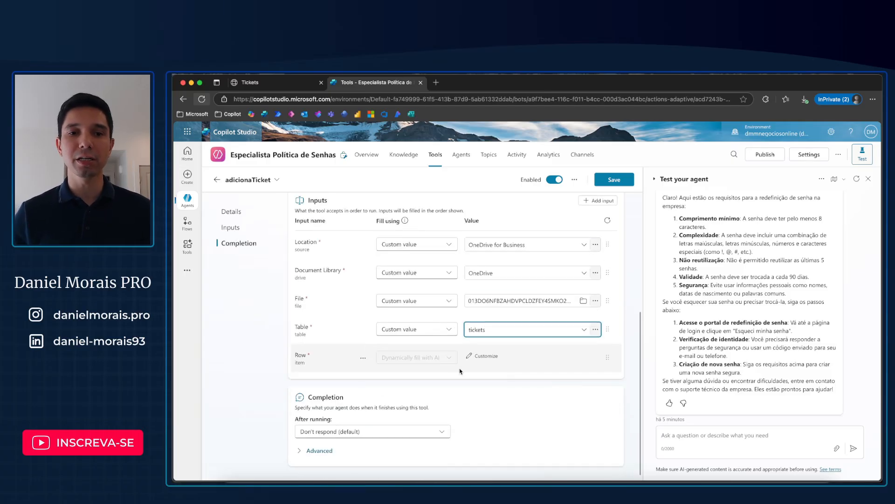
click(322, 432)
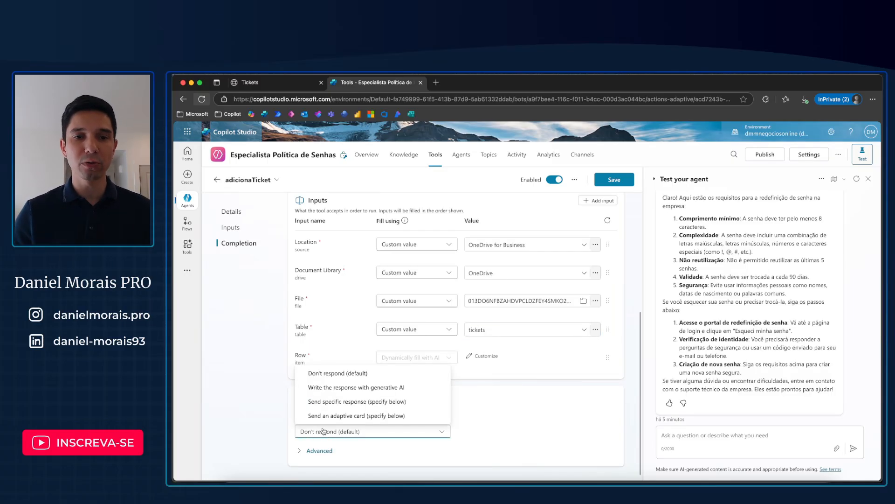
click(337, 388)
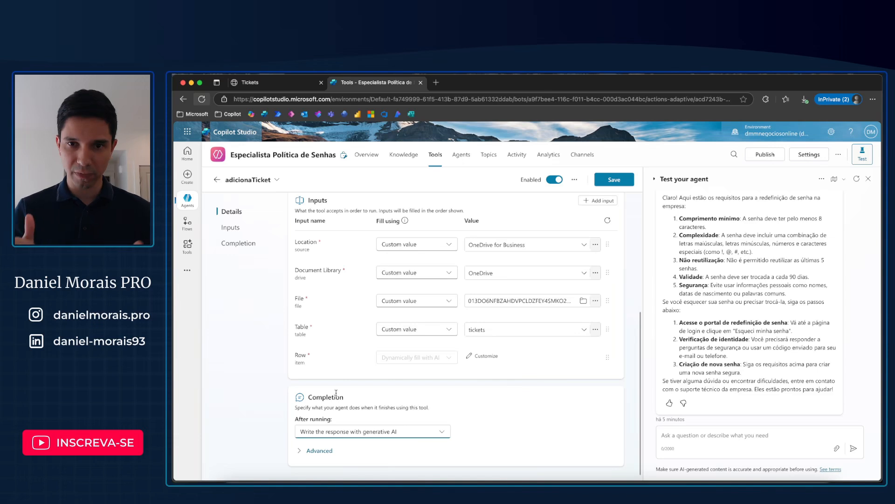
Step: Save the adicionaTicket tool and return to the agent's tools list
click(615, 180)
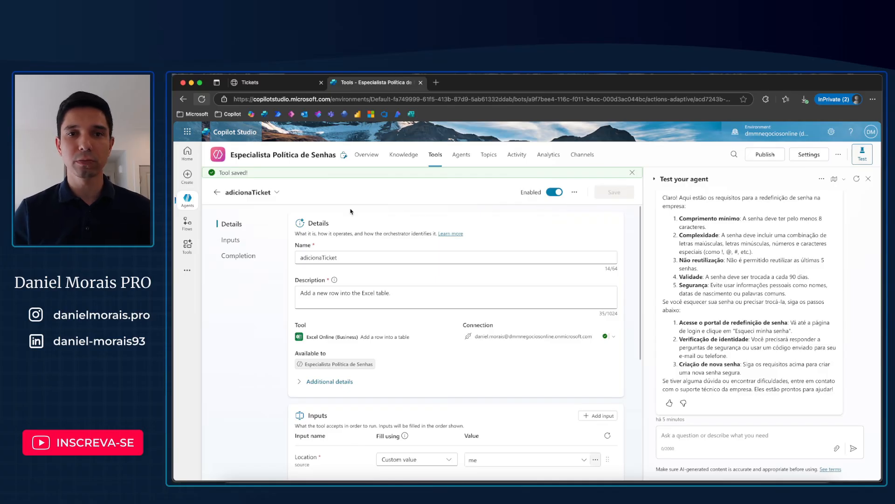
click(218, 192)
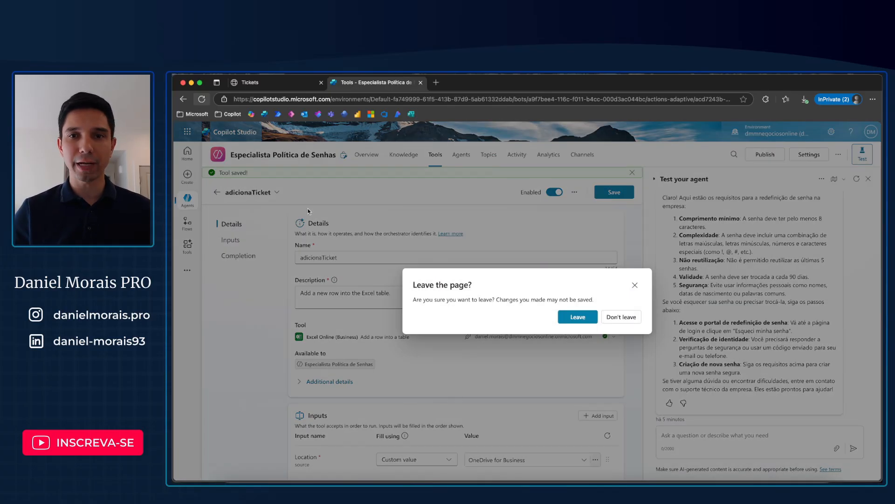
click(635, 285)
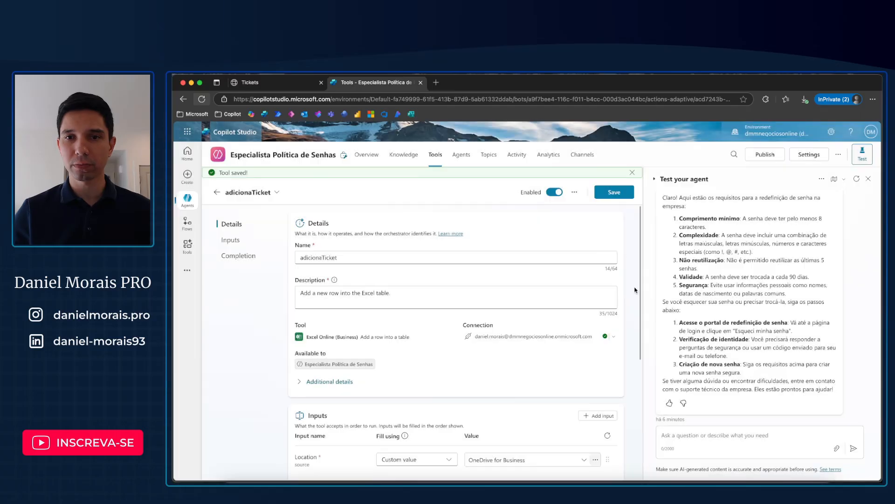
click(614, 192)
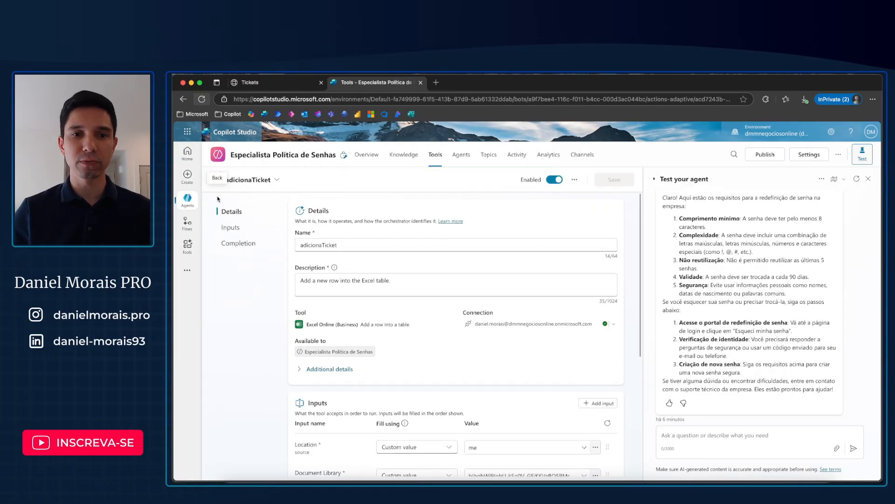
click(217, 180)
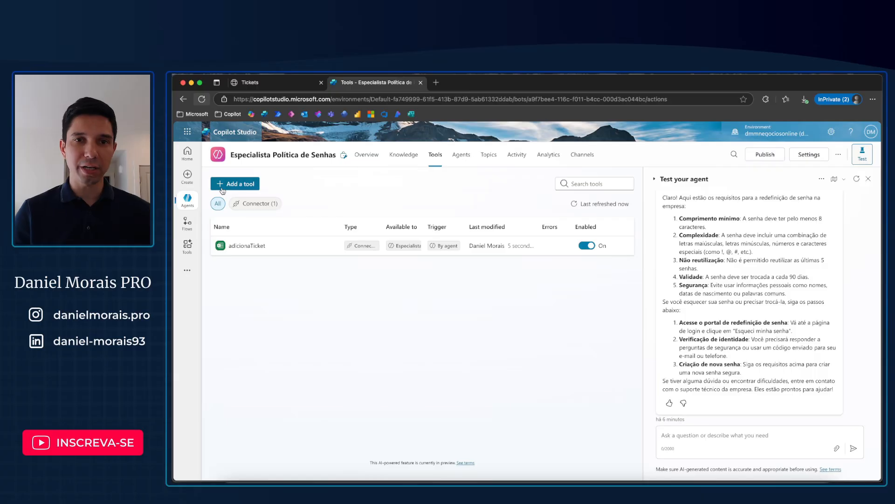
Step: Open the agent's instructions for editing from its overview and add blank lines below the existing text
click(367, 161)
scroll(457, 319, down, 3)
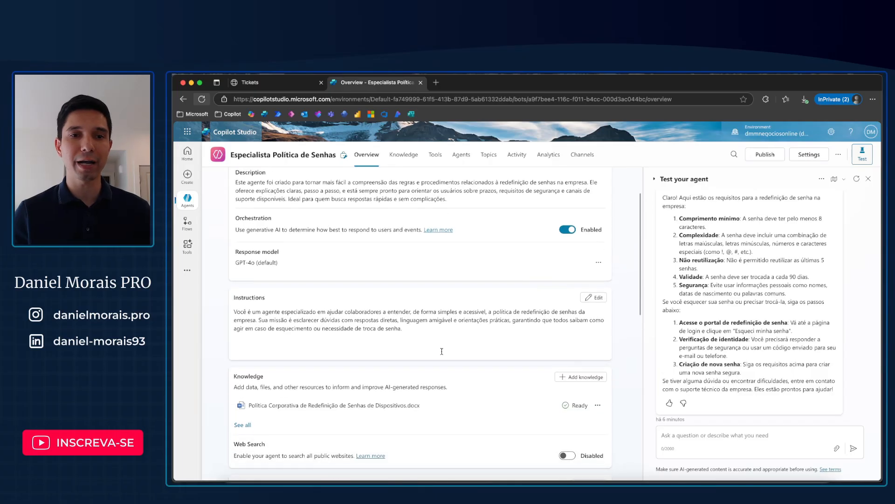
click(595, 297)
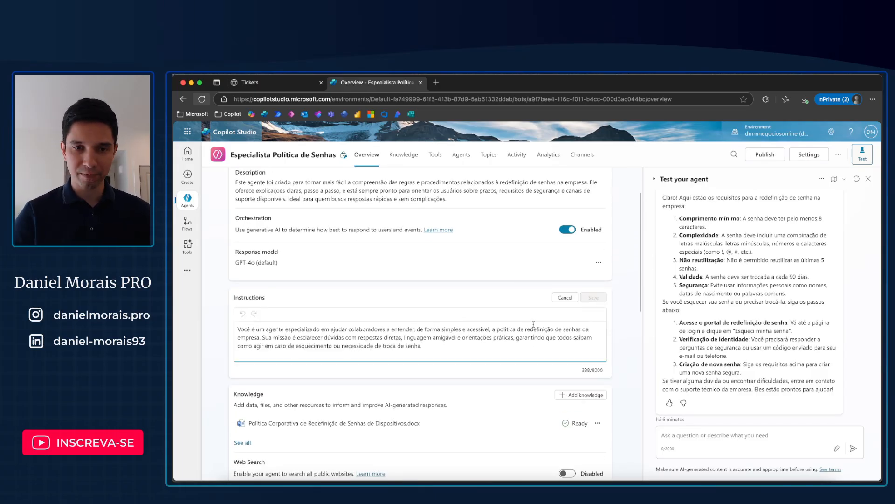
key(Return)
key(Return)
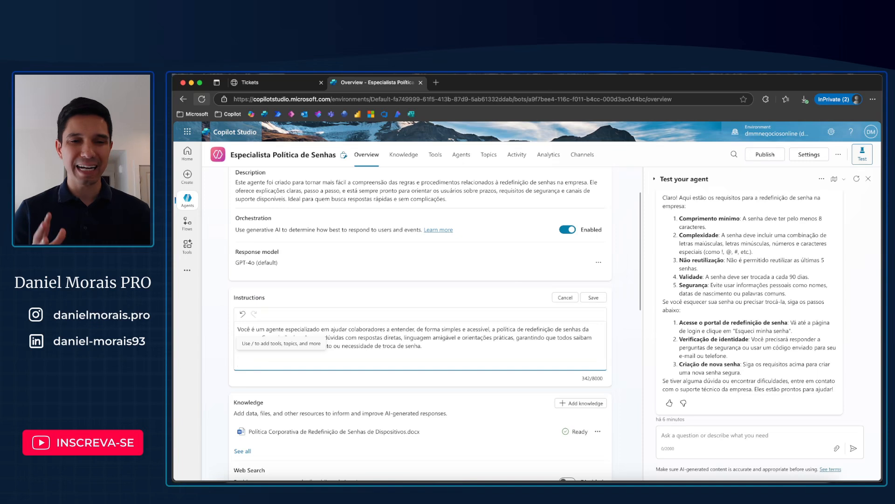
text(/)
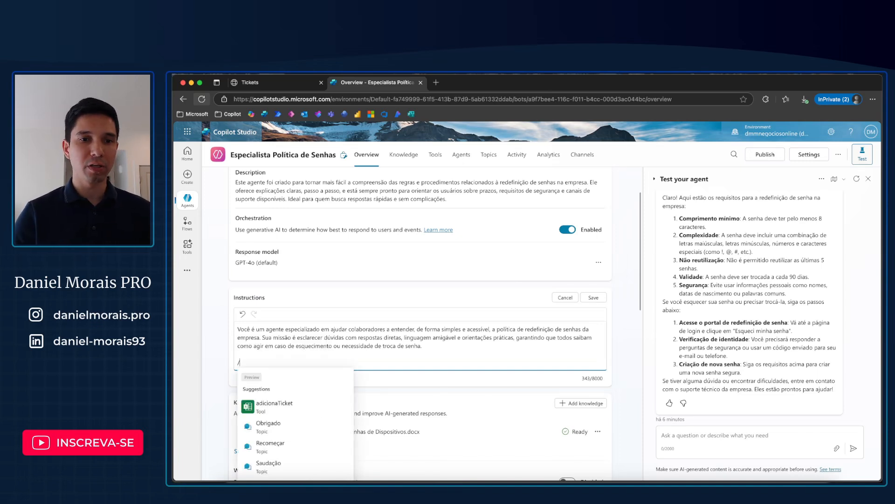
key(BackSpace)
text(/)
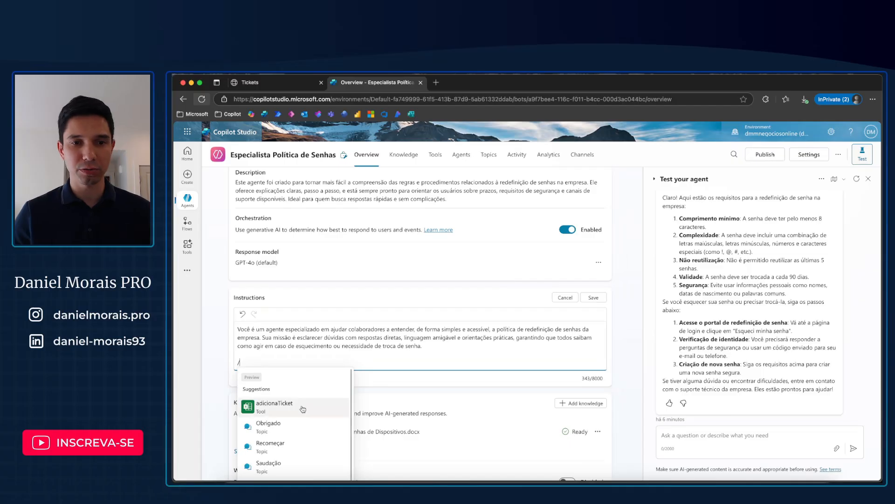
scroll(294, 411, down, 1)
scroll(356, 407, down, 3)
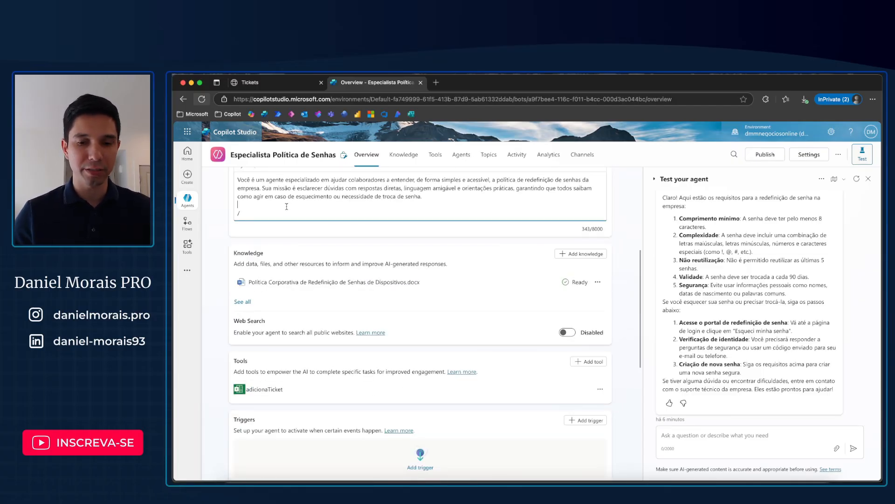
key(BackSpace)
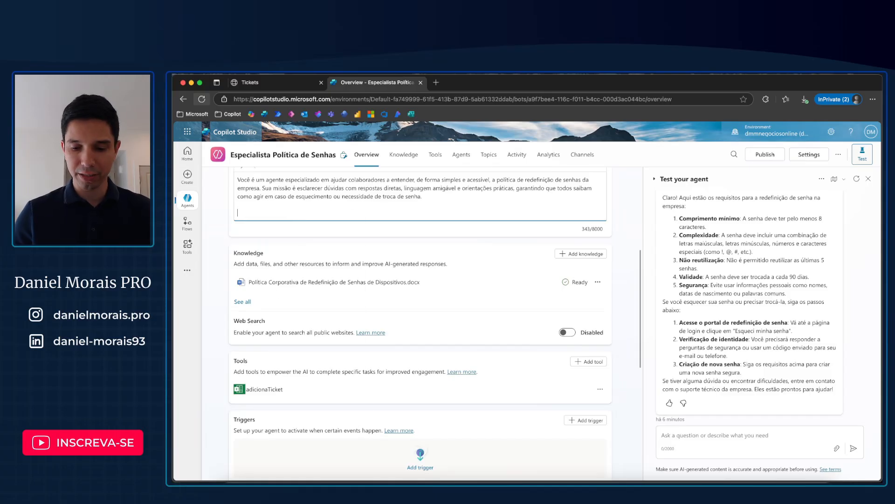
text(/)
key(BackSpace)
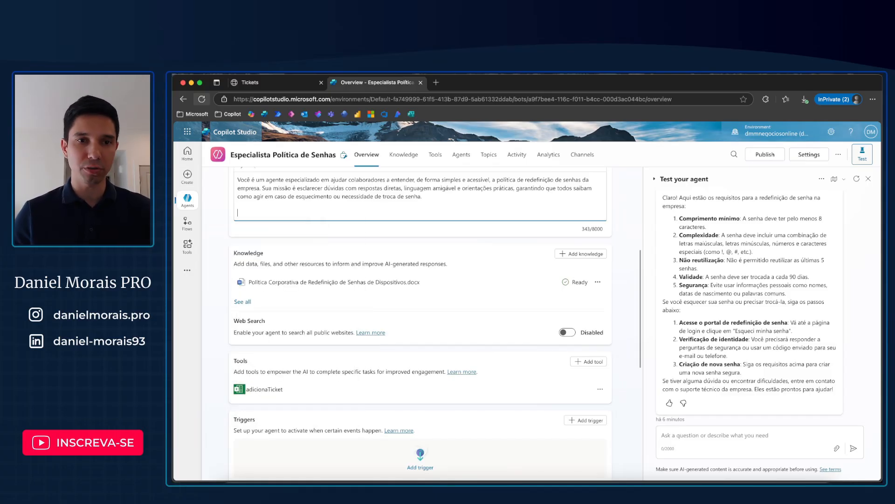
Step: Paste a paragraph below the instructions about registering tickets with adicionaTicket, requiring titulo, solicitacao and status, with status starting as NOVO
key(super+Tab)
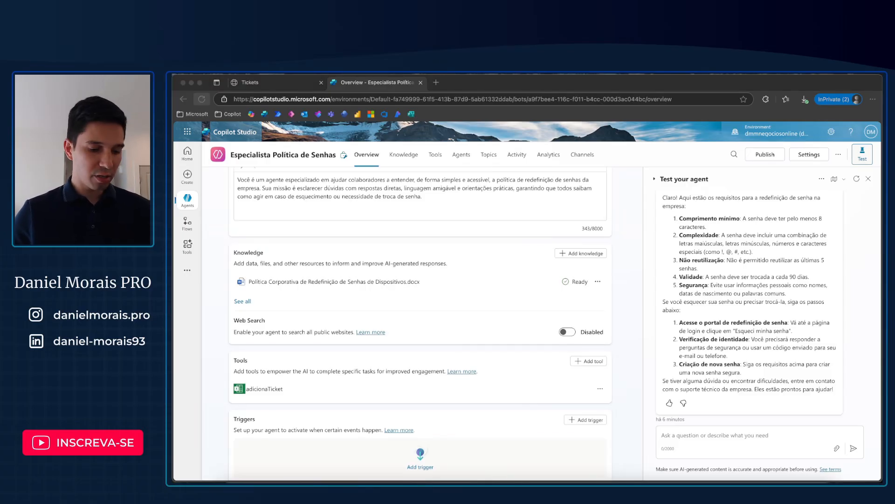
click(308, 215)
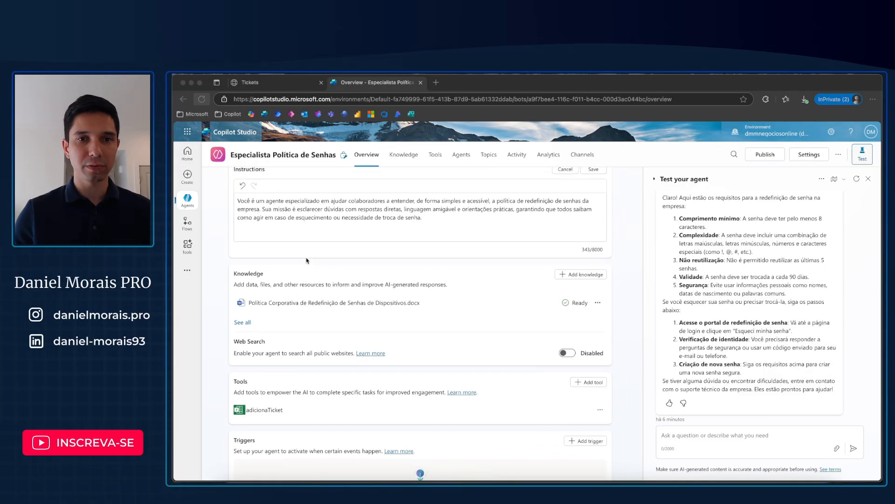
text(Utilize a ação adicionaTicket sempre que o usuário quiser registrar um novo ticket na planilha, sendo que cada linha representa um ticket individual. Os campos obrigatórios são titulo (resumo claro do problema), solicitacao (descrição detalhada da solicitação) e status, que deve sempre iniciar com o valor NOVO. Sempre que o usuário indicar que deseja abrir um ticket, solicite primeiro uma descrição detalhada do problema para garantir o preenchimento correto das informações.)
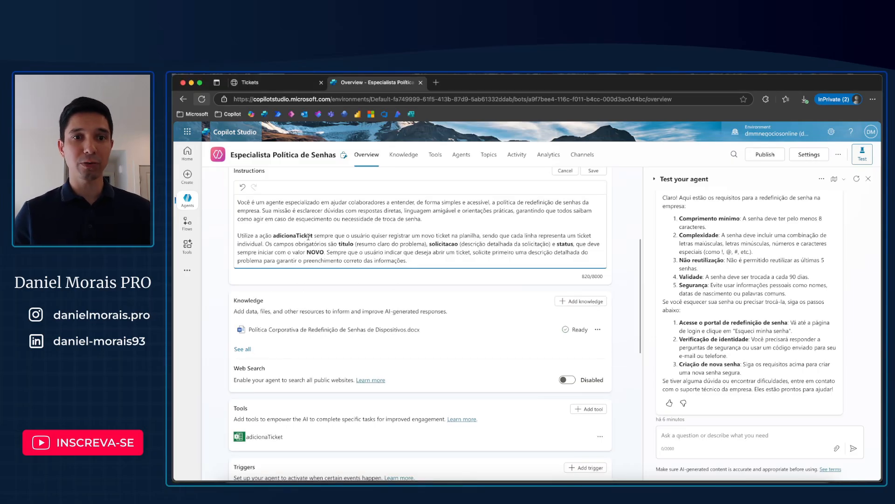
Step: Replace the plain-text adicionaTicket in the pasted instructions with a reference to the adicionaTicket tool
click(312, 235)
key(BackSpace)
key(BackSpace)
key(BackSpace)
key(BackSpace)
key(BackSpace)
key(BackSpace)
key(BackSpace)
key(BackSpace)
key(BackSpace)
key(BackSpace)
key(BackSpace)
key(BackSpace)
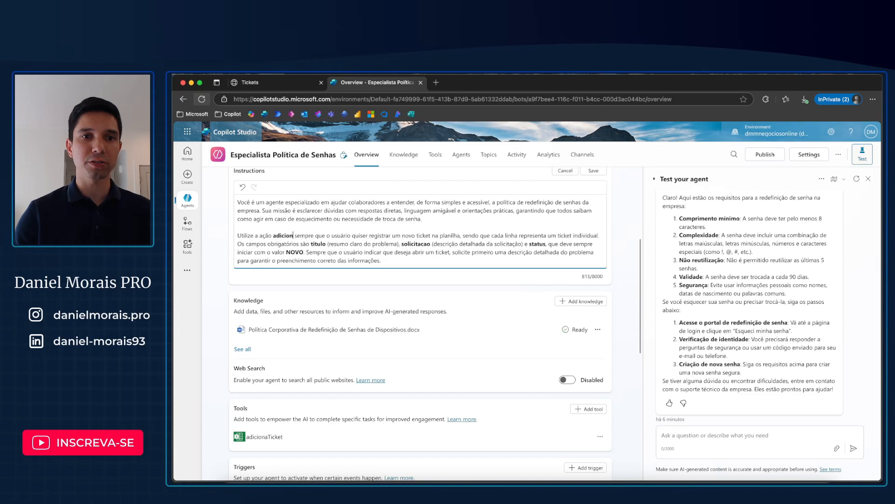
key(BackSpace)
key(BackSpace)
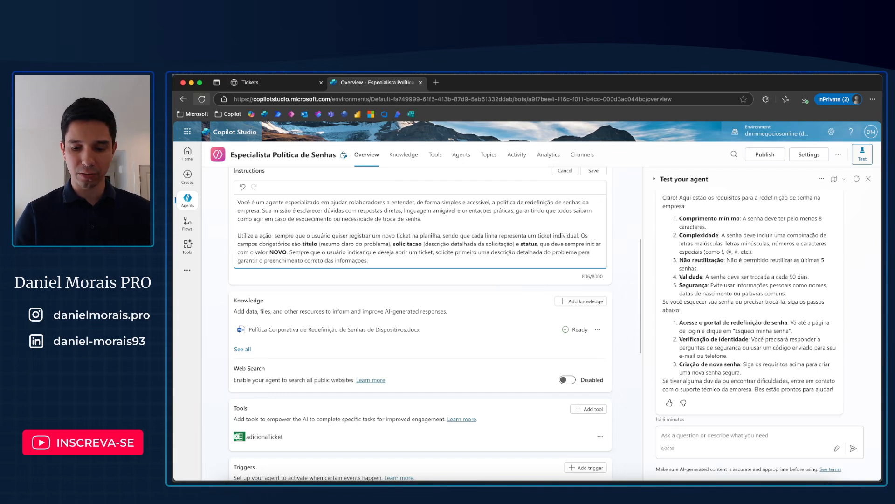
text(/)
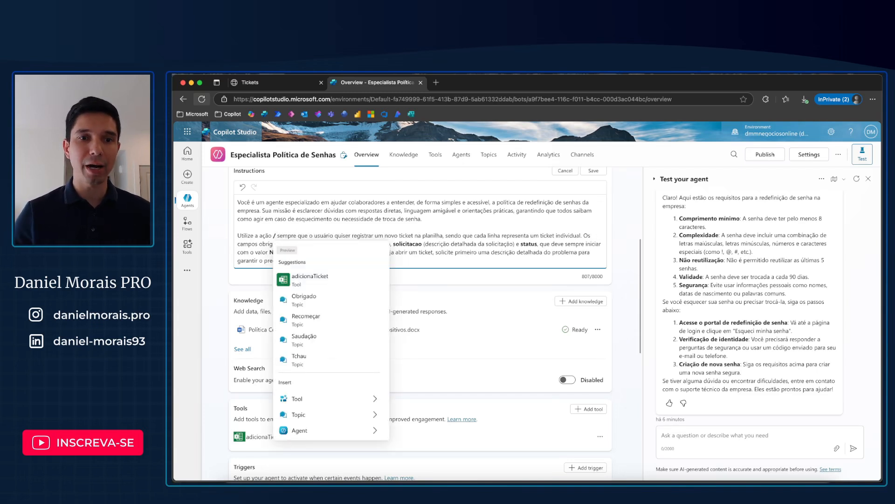
click(310, 278)
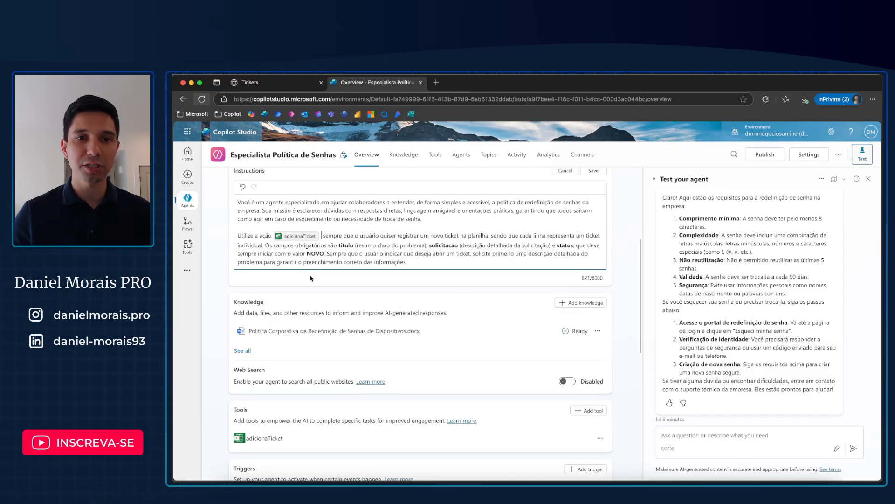
key(BackSpace)
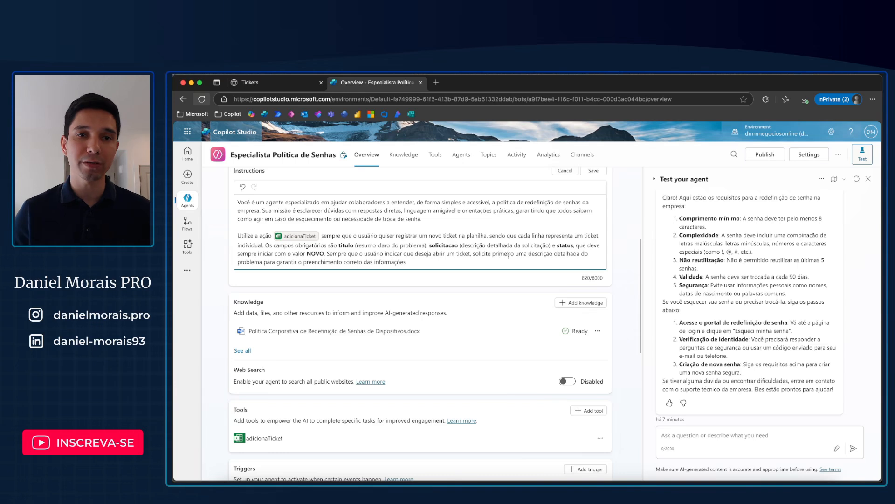
Step: Switch to the Tickets workbook in Excel and check the titulo, solicitacao and status column headers
click(297, 87)
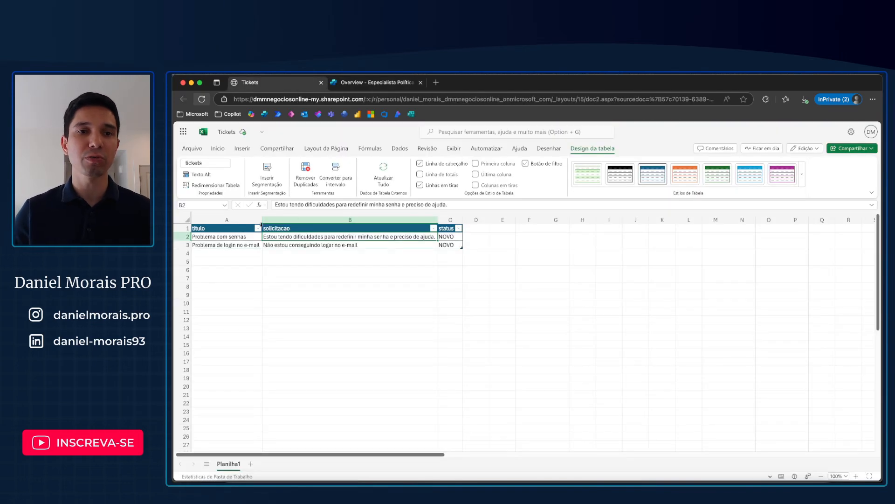
click(230, 228)
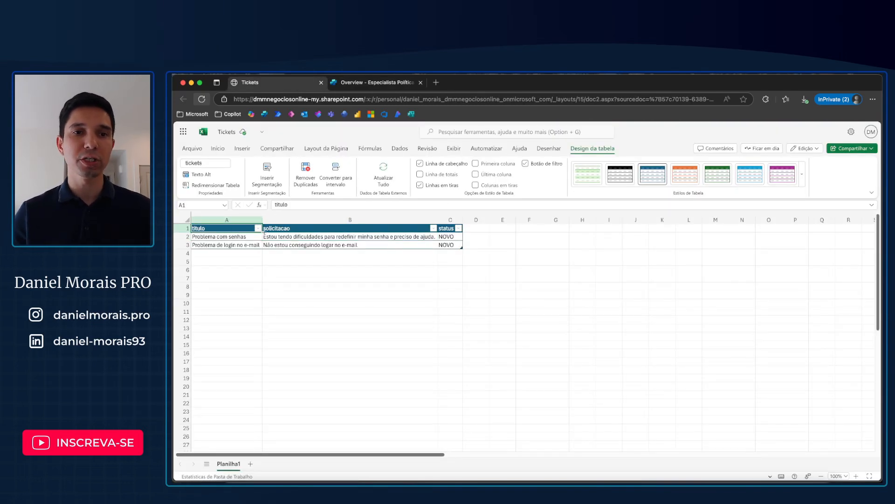
click(322, 225)
click(447, 228)
click(388, 232)
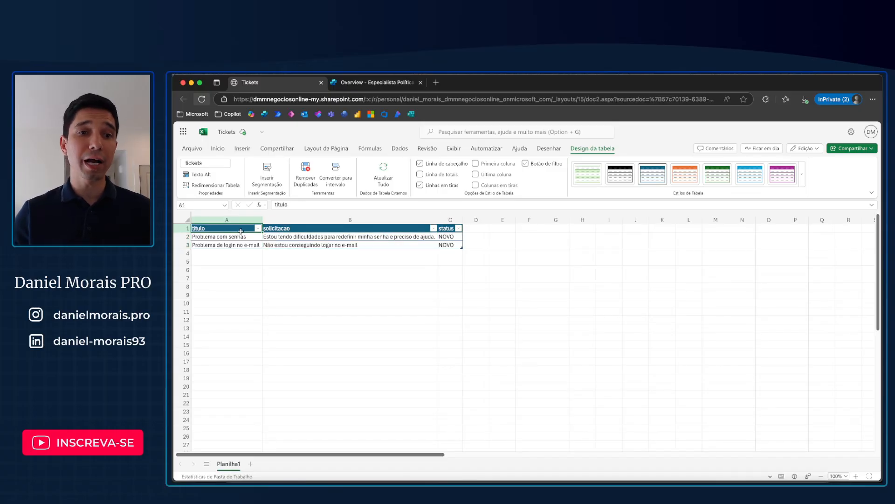
Step: Switch back to Copilot Studio and save the agent's updated instructions
click(359, 84)
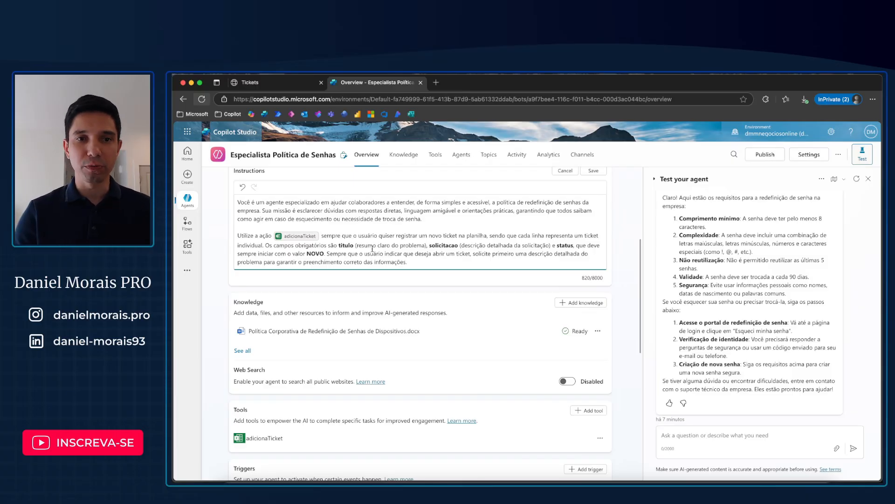
click(593, 170)
scroll(613, 347, down, 4)
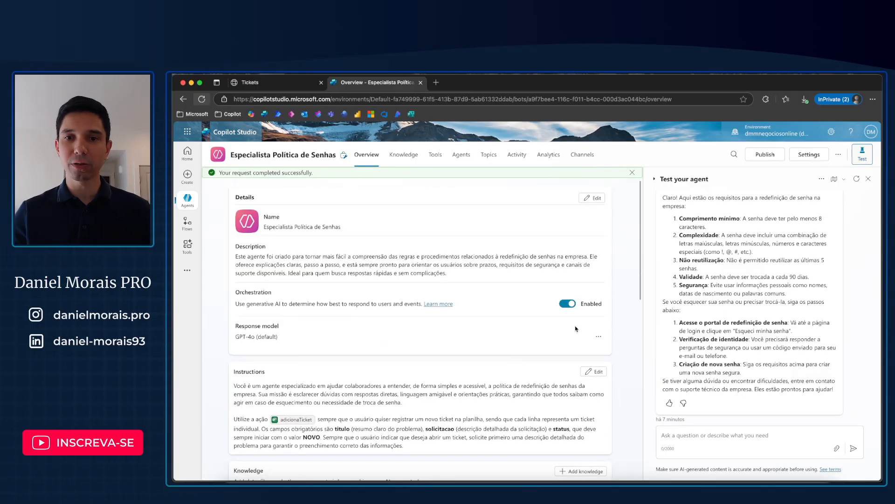
Step: Start a new test conversation with the agent and send the message "Quero abrir um ticket"
click(859, 182)
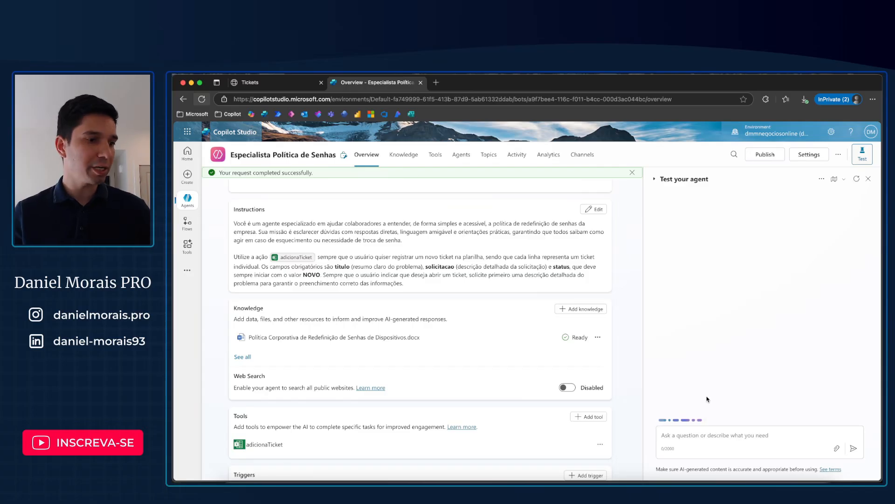
click(698, 432)
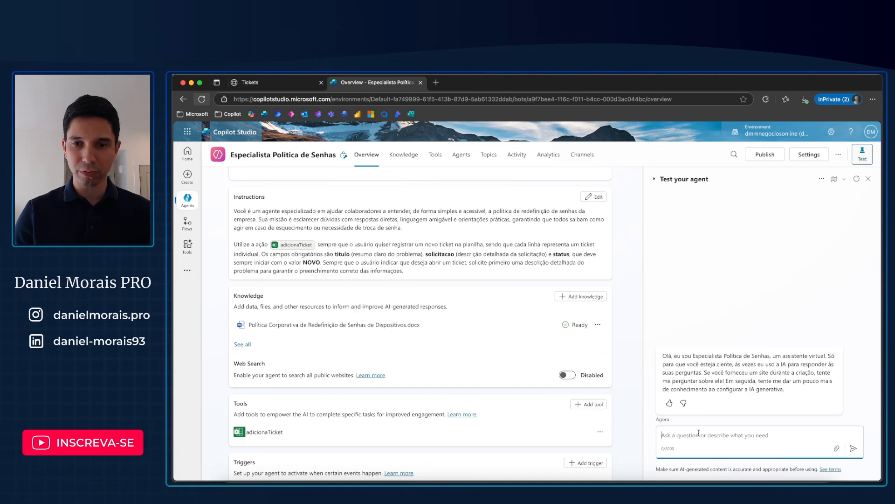
text(Qu)
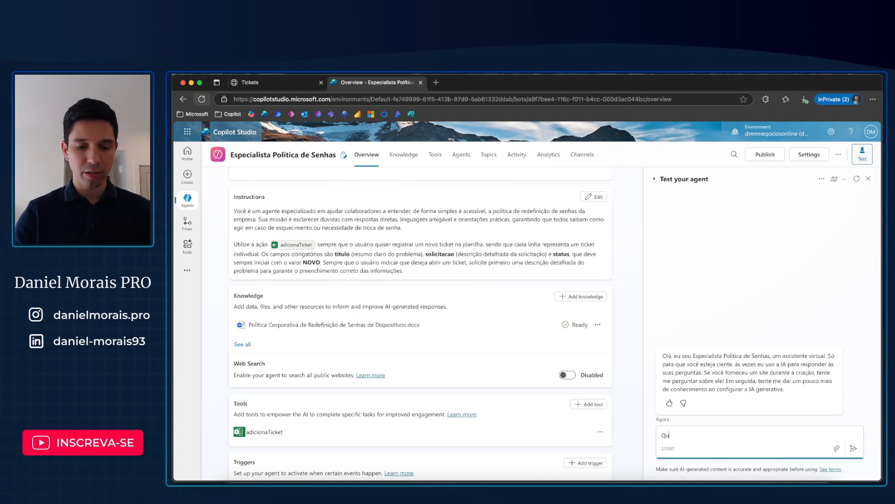
text(ero abrir um ticket)
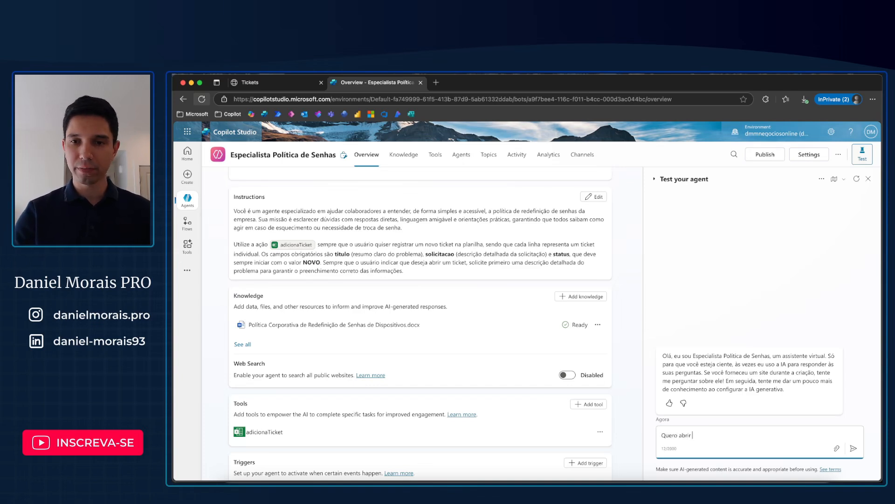
key(Return)
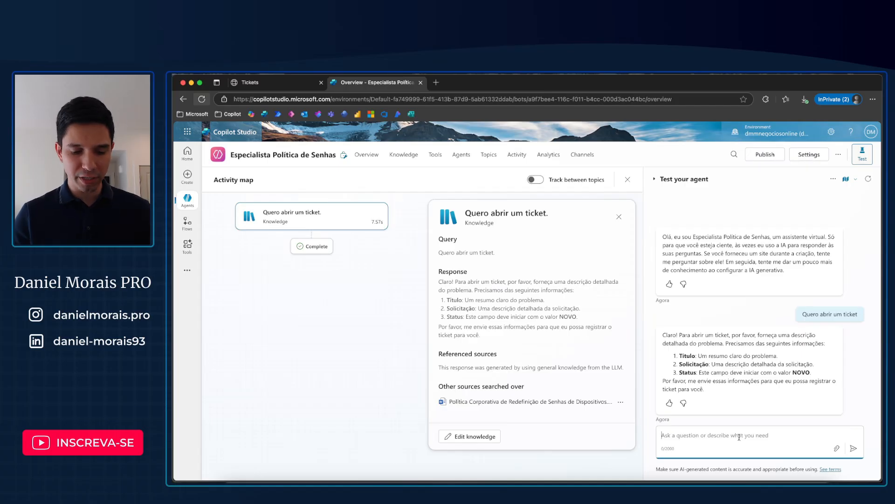
Step: Reply to the agent with "Não estou conseguindo redefinir minha senha do SAP." and allow the Excel Online (Business) connection
text(Não estou conseguindo re)
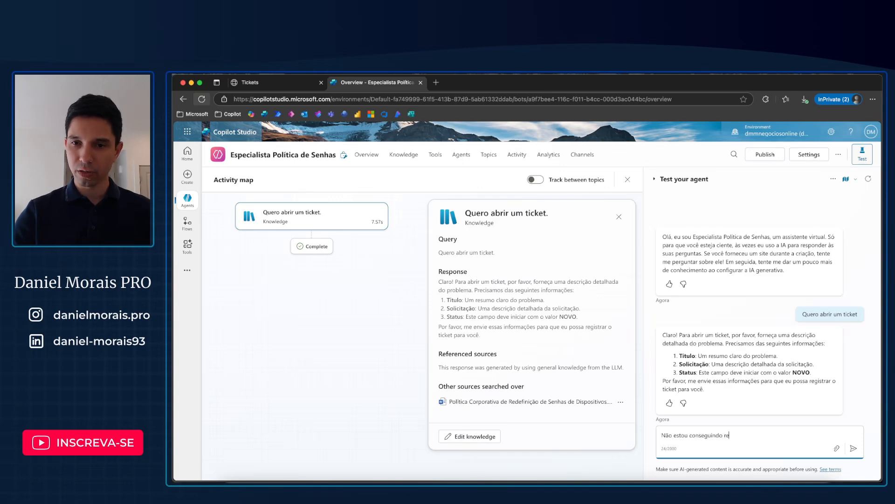
text(definir m)
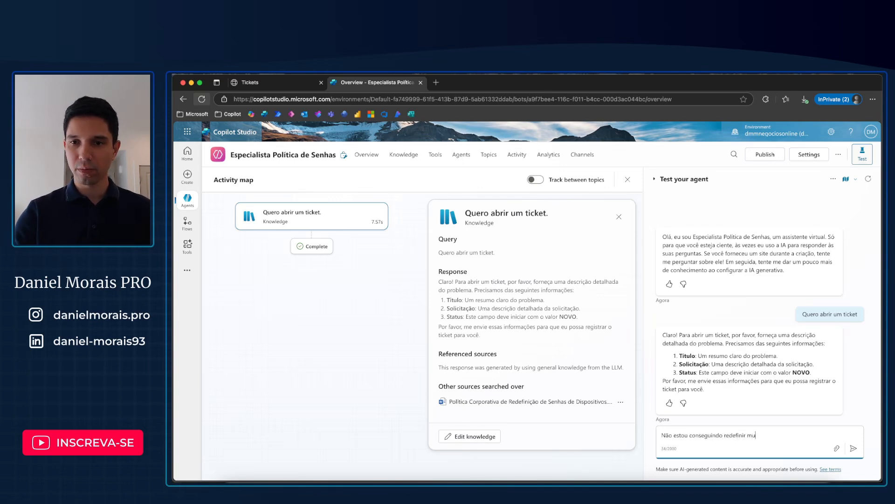
text(inha senr)
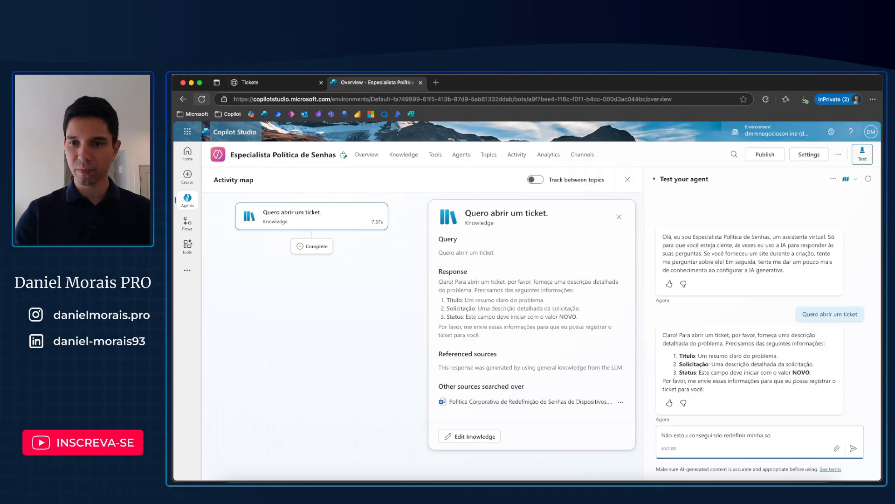
text(ha do SAP.)
key(Return)
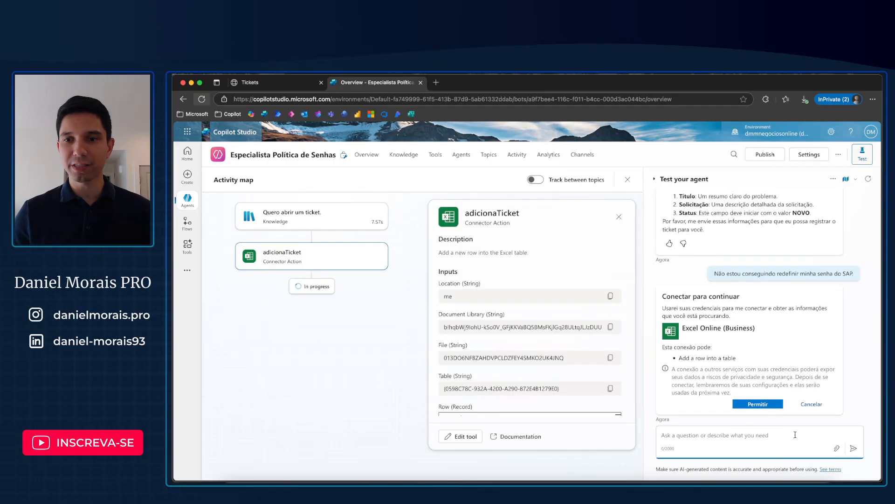
click(758, 404)
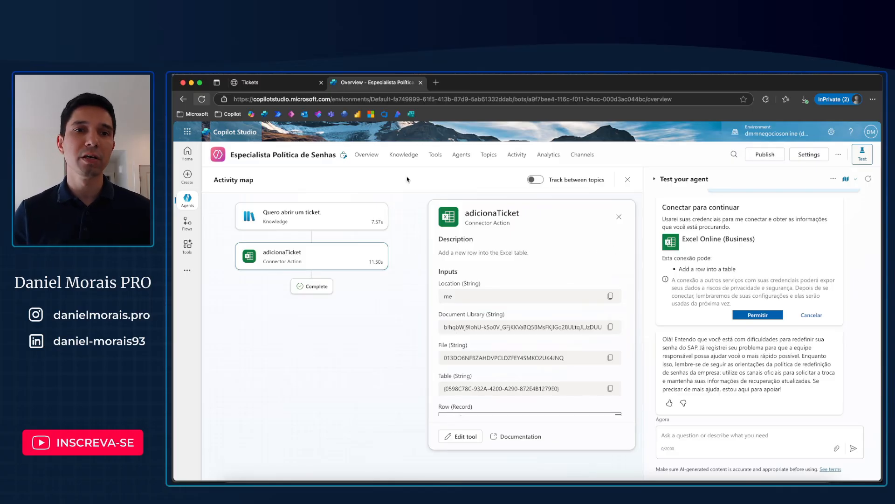
Step: Switch to the Tickets workbook in Excel and autofit the titulo and solicitacao columns to their contents
click(280, 81)
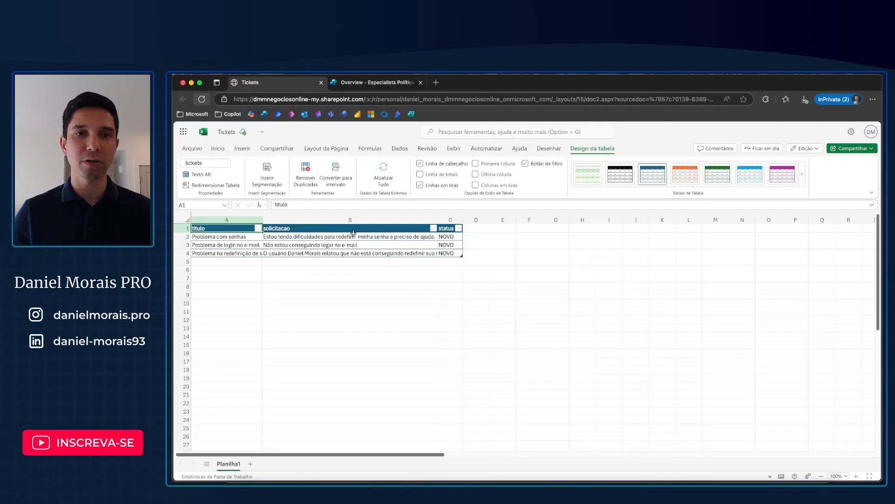
click(188, 219)
click(193, 218)
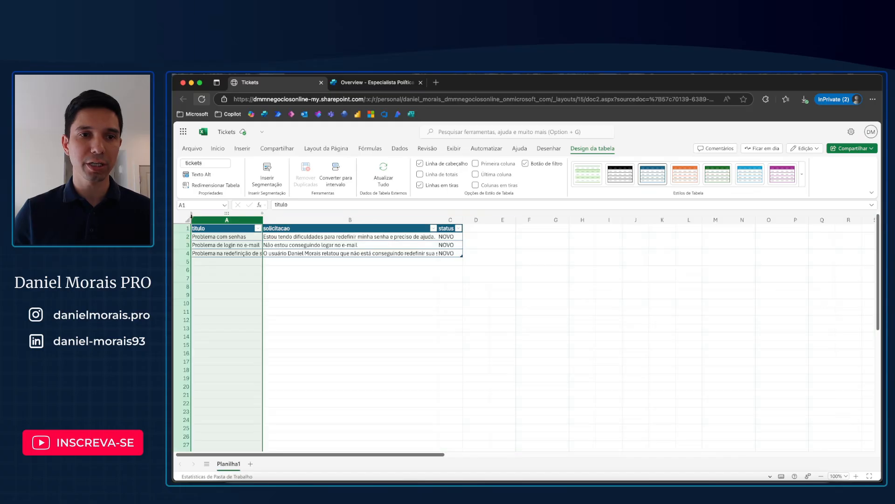
double_click(262, 219)
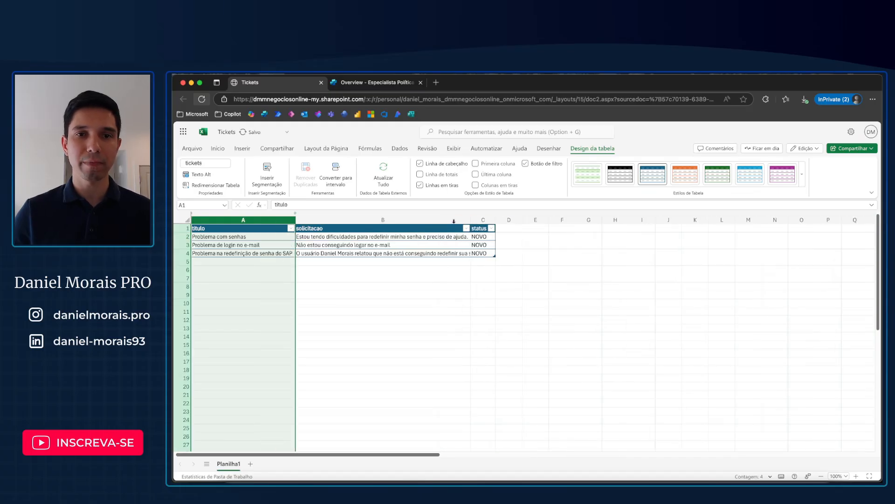
double_click(470, 220)
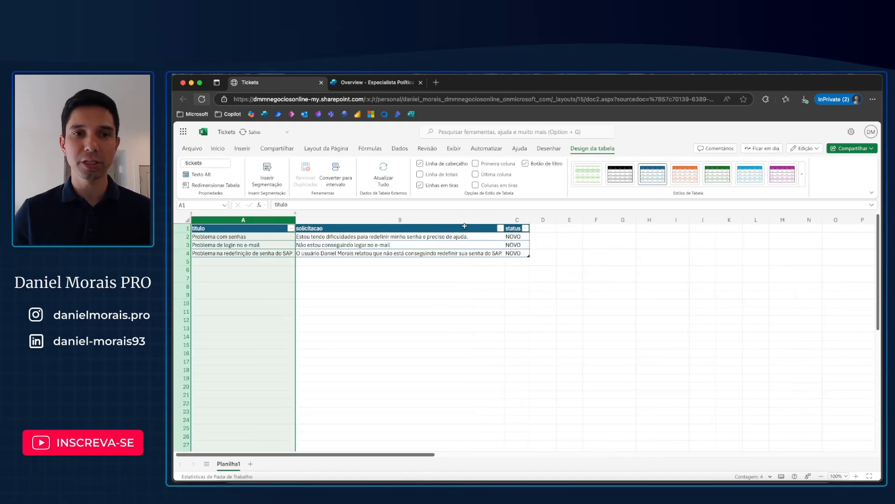
Step: Check the titulo and status values of the newly added ticket in row 4
click(249, 256)
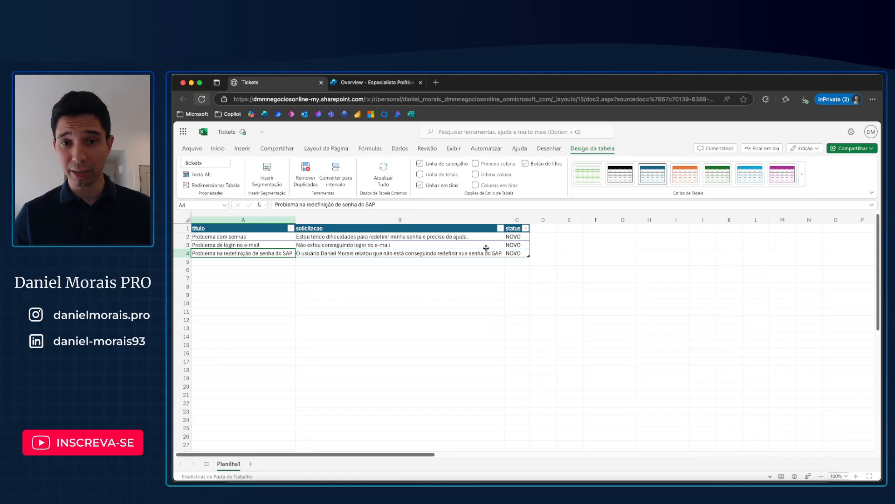
click(517, 259)
click(516, 255)
click(278, 252)
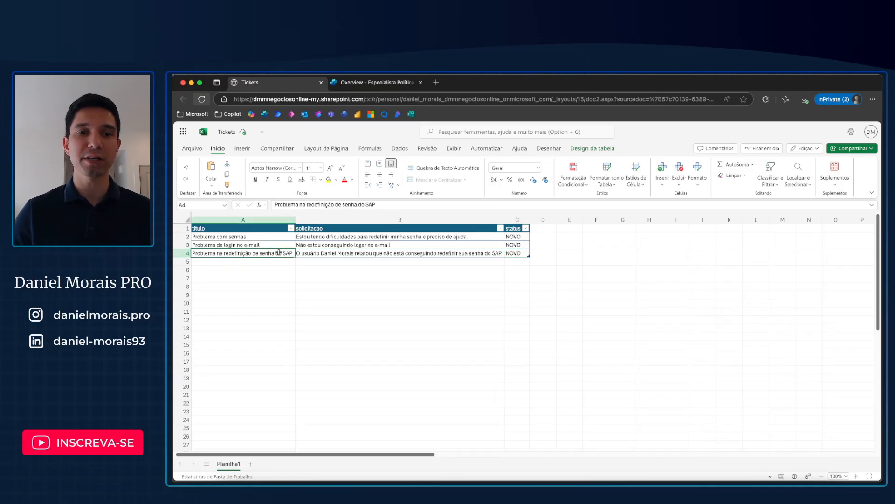
Step: Return to Copilot Studio and add the Office 365 Outlook tool Send an email (V2) to the agent, opening its configuration
click(410, 83)
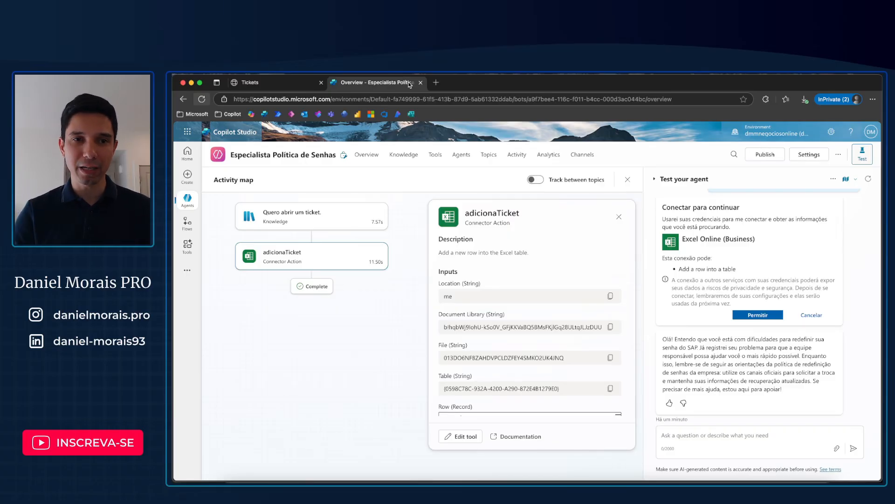
click(435, 154)
click(236, 183)
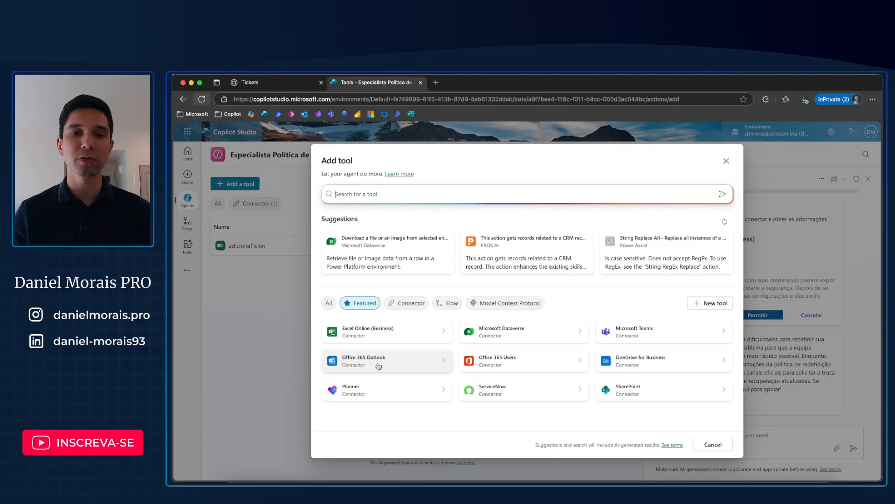
click(378, 366)
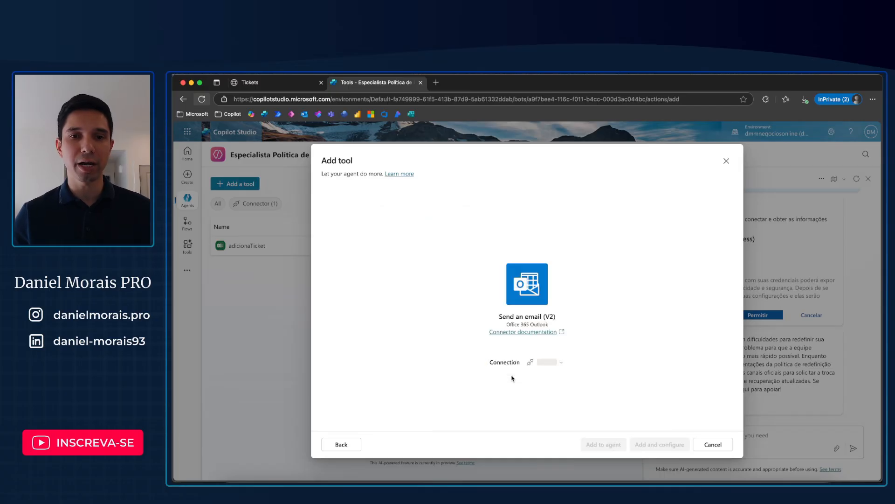
click(656, 445)
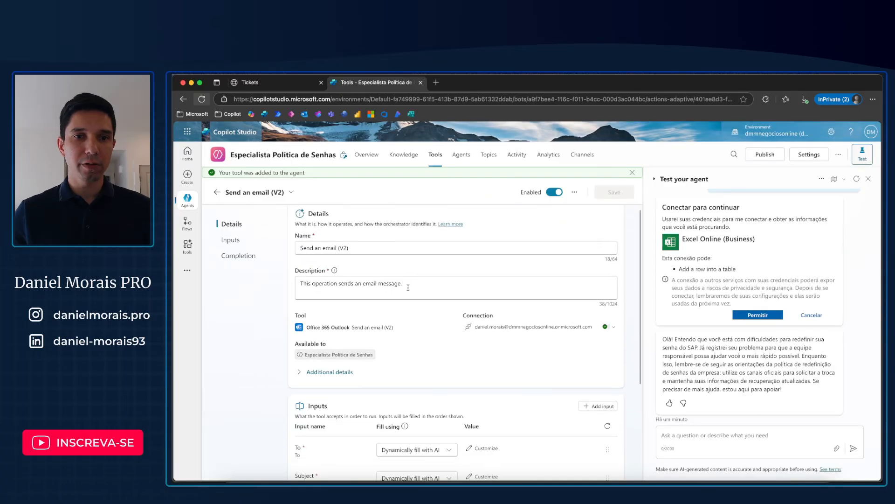
Step: Set the email tool's completion behaviour after running to "Send specific response (specify below)"
scroll(350, 271, down, 3)
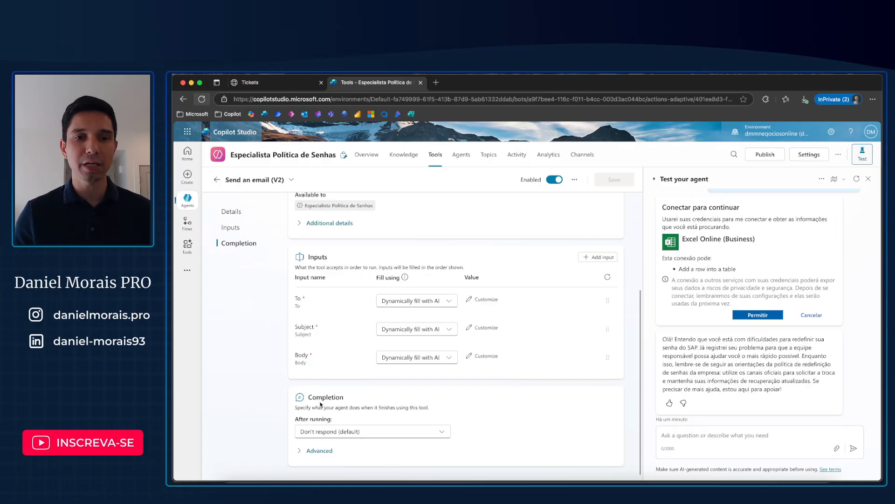
click(369, 433)
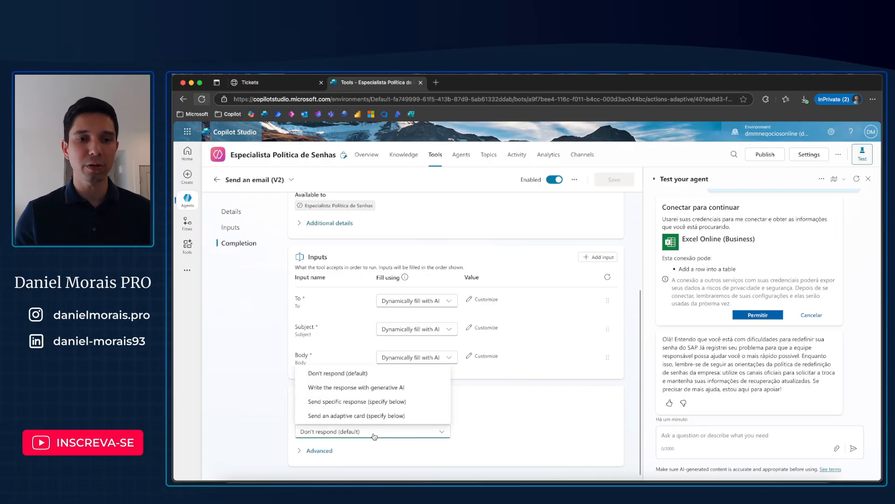
click(386, 396)
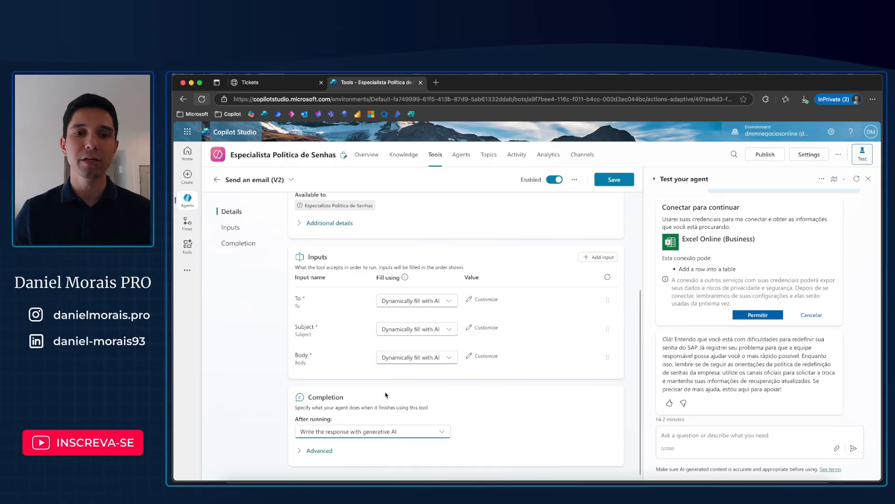
click(401, 431)
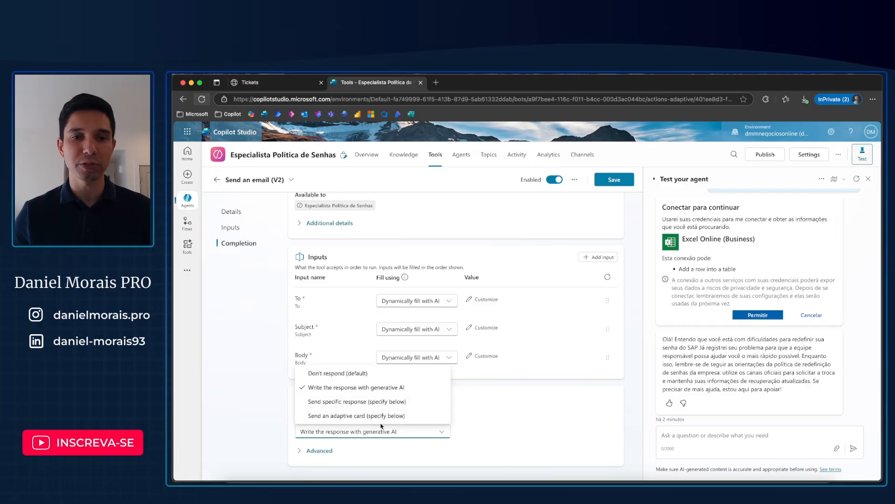
click(342, 402)
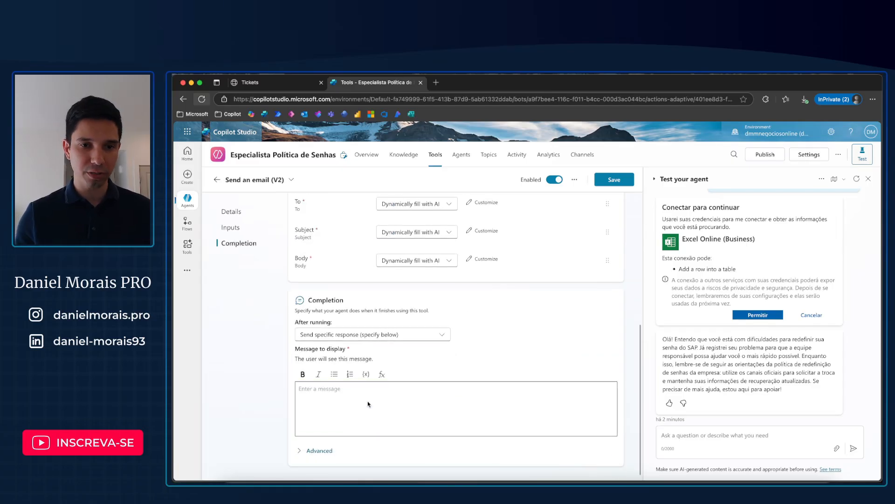
Step: Enter "Um e-mail de abertura do ticket foi enviado para o seu Outlook." as the email tool's message to display
click(372, 392)
text(U)
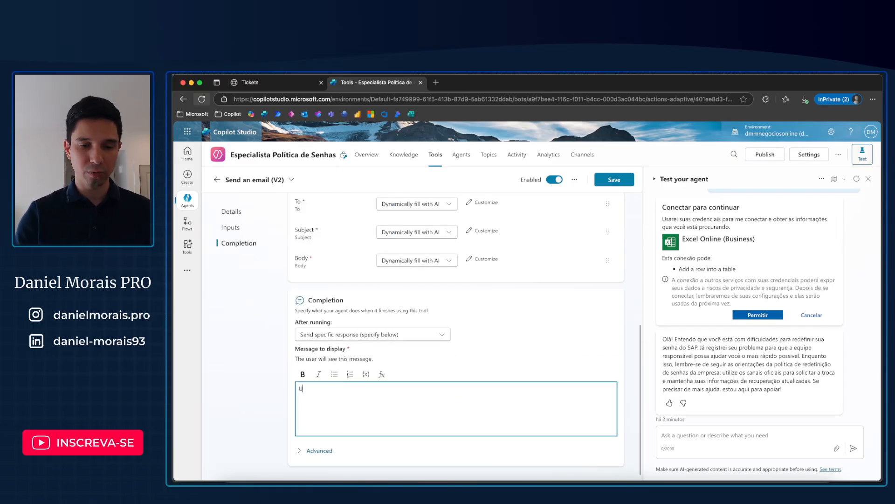
text(m e-mail de abertur)
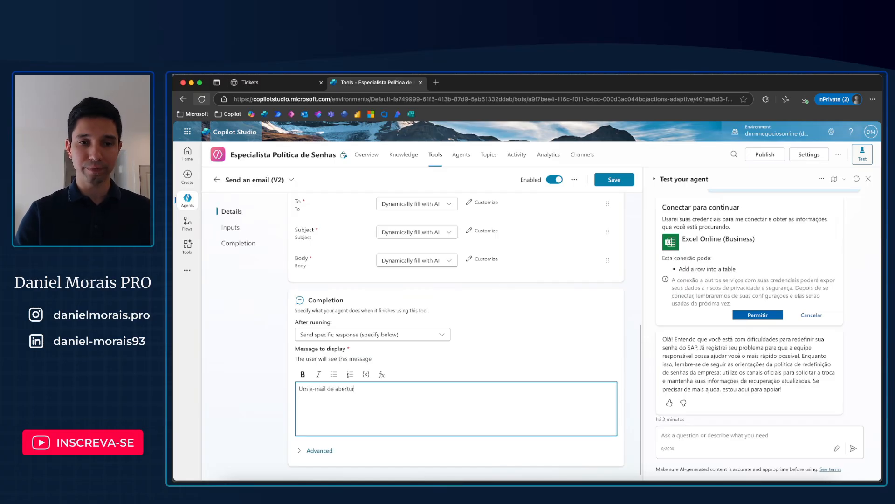
text(a do)
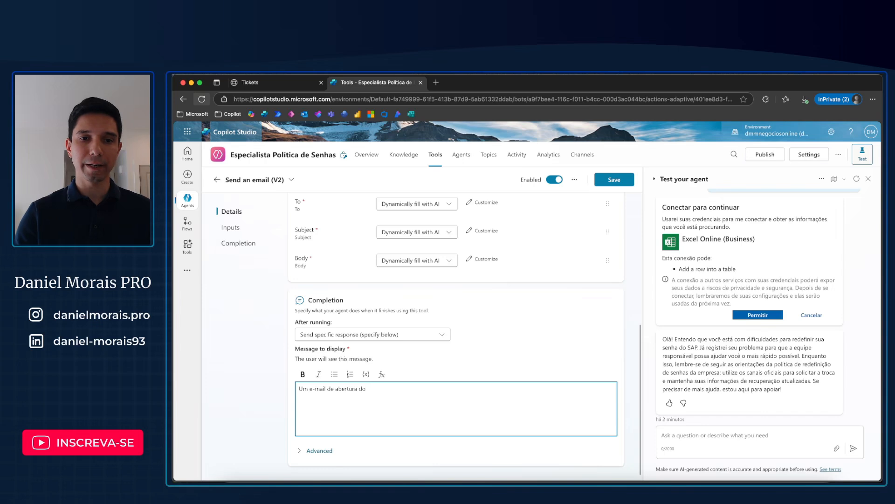
text( t)
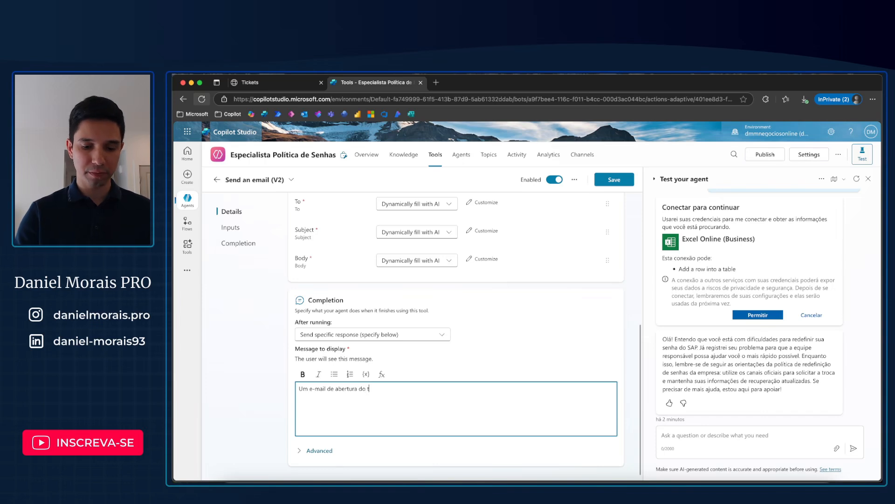
text(icket foi enviado para s)
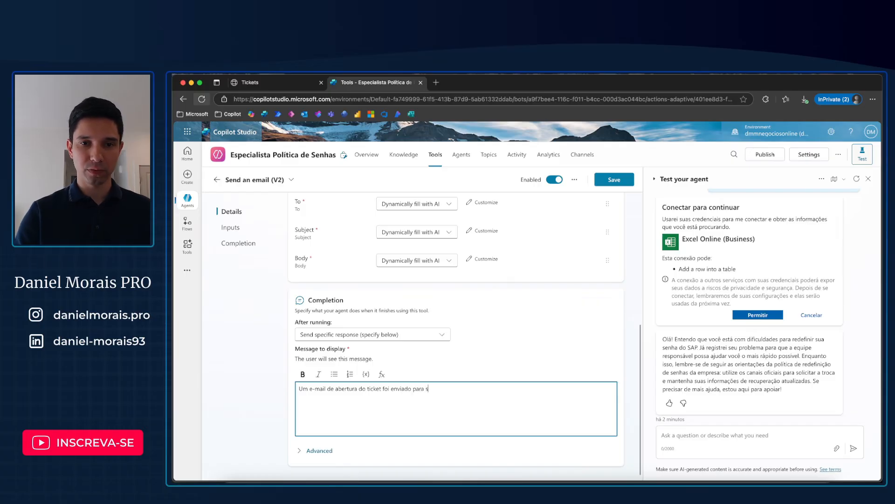
key(BackSpace)
text(o se)
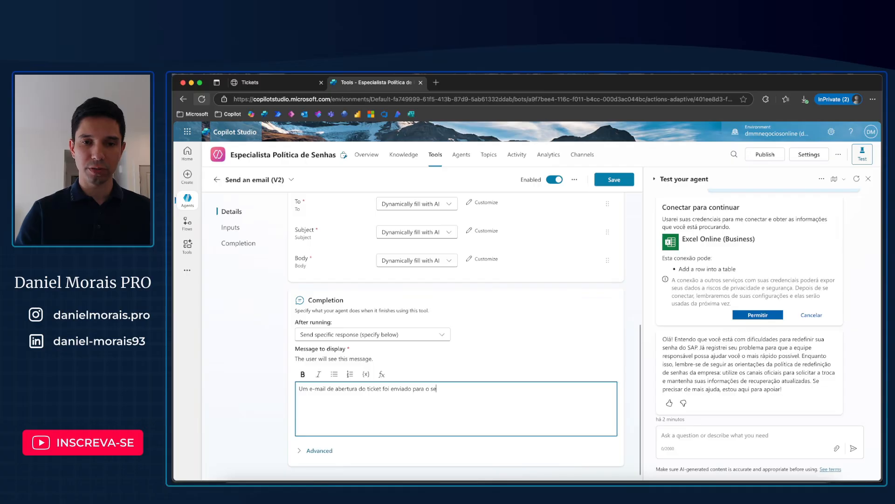
text(u Outlook.)
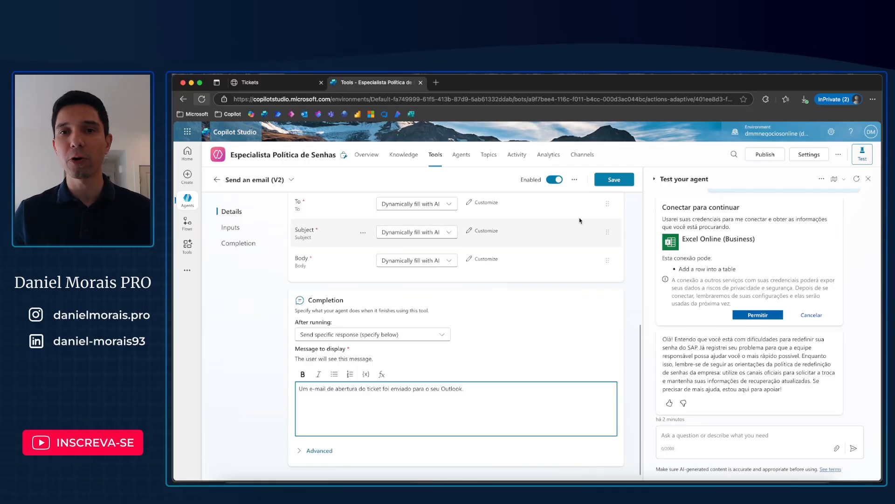
scroll(594, 222, up, 5)
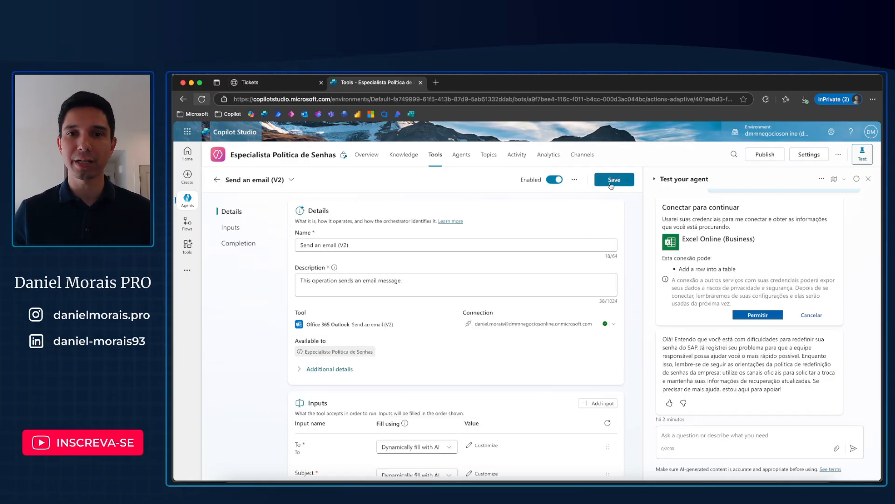
Step: Save the Send an email (V2) tool's configuration, then reopen it from the agent's tools, rename it "enviaEmail" and save
click(611, 181)
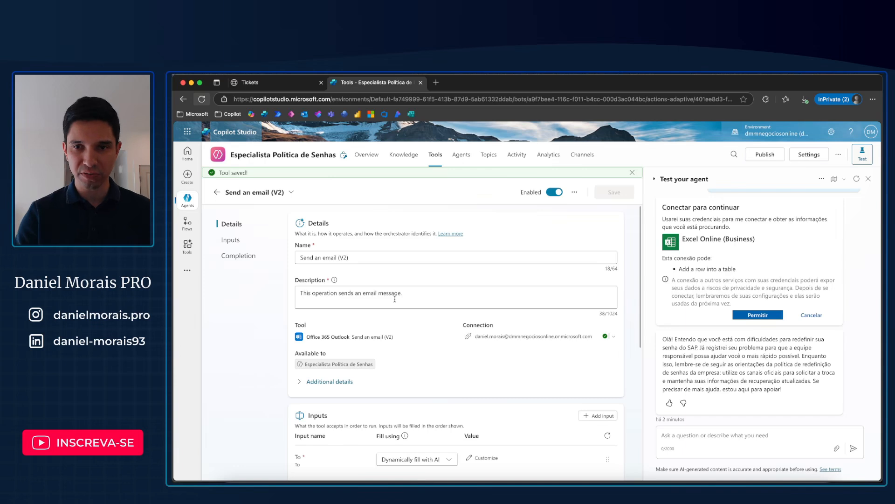
click(217, 194)
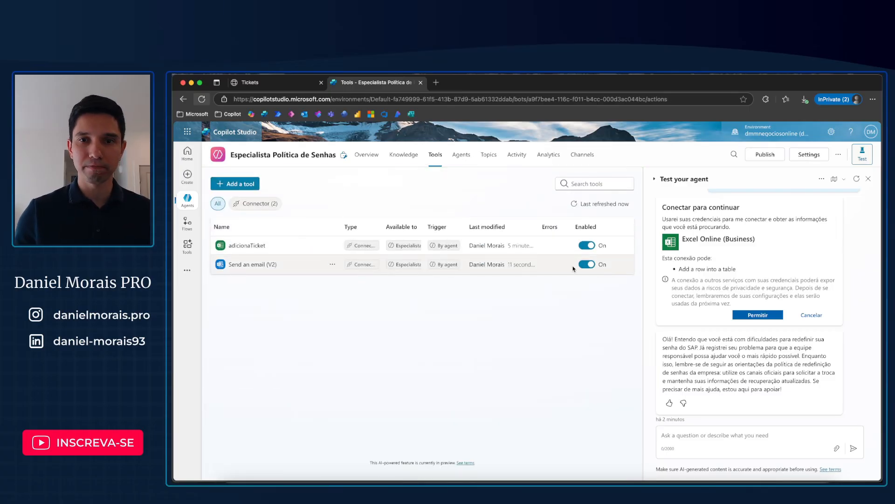
click(333, 265)
click(259, 264)
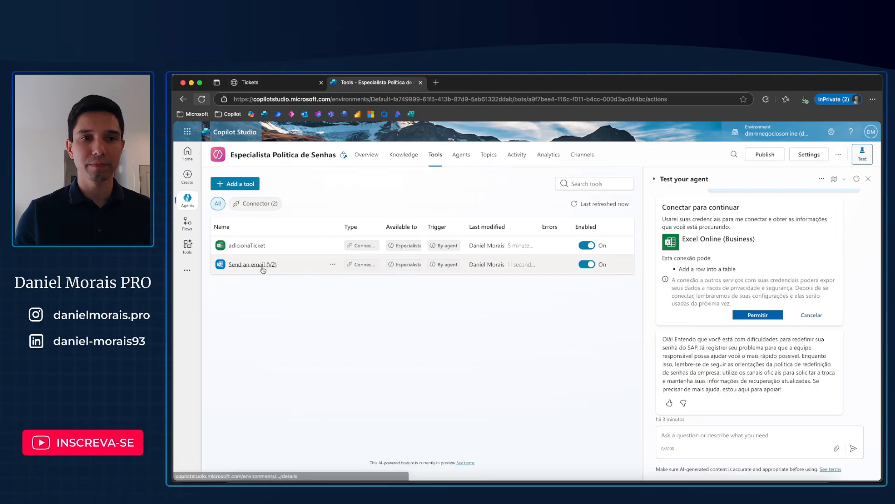
click(259, 265)
key(super+Tab)
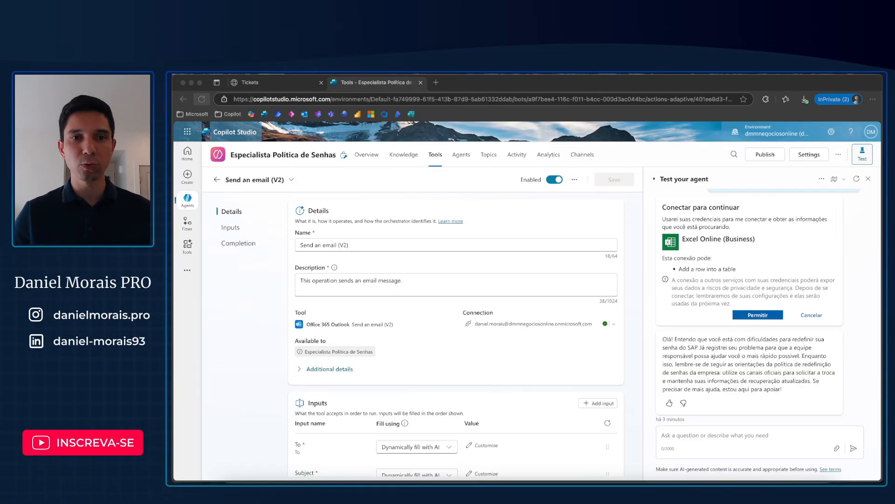
click(367, 245)
drag(366, 245, 294, 250)
text(enviaEmail)
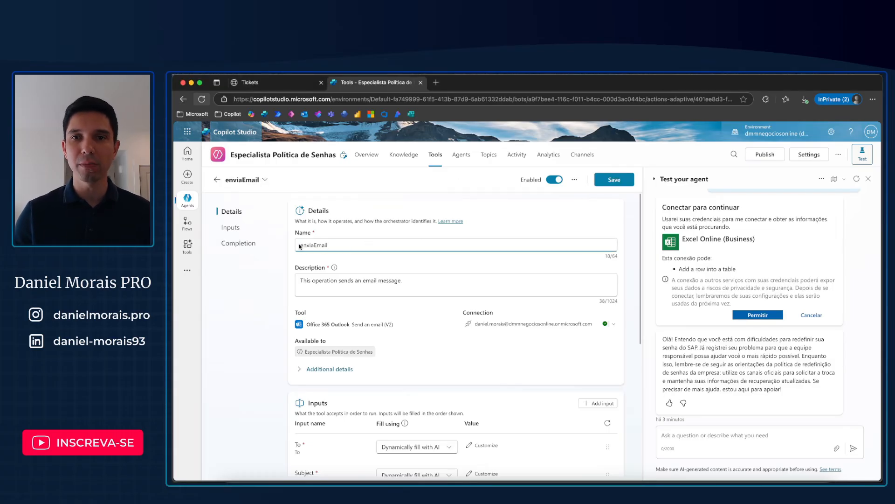
click(614, 180)
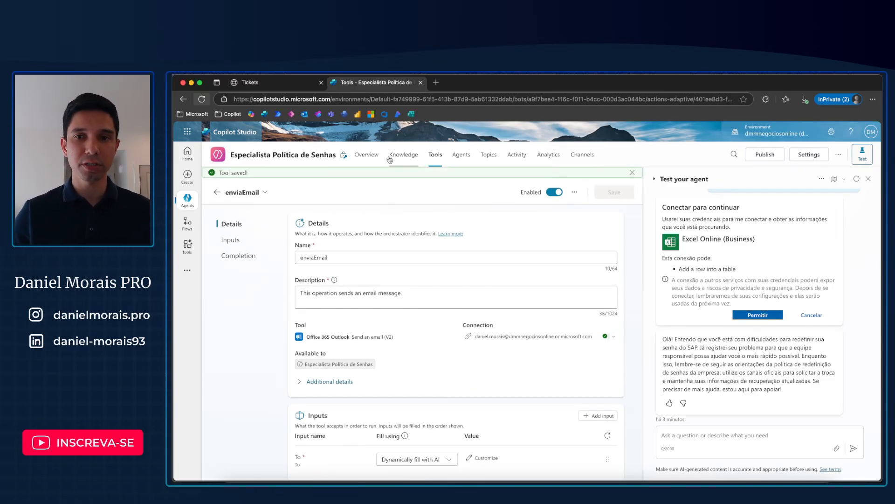
Step: Start a new closing paragraph in the agent's instructions with "Sempre que um novo ticket for adicionado na planilha de tickets,"
click(370, 158)
scroll(540, 312, down, 6)
scroll(540, 312, up, 4)
click(603, 253)
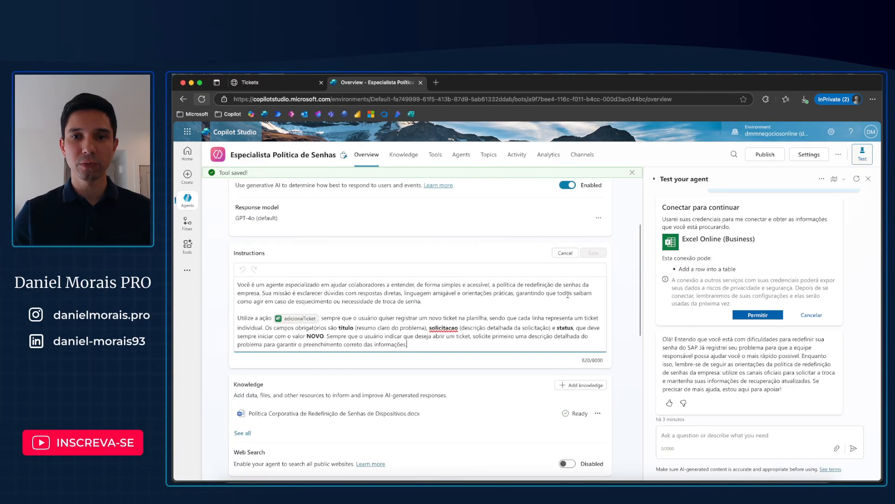
key(Return)
key(Return)
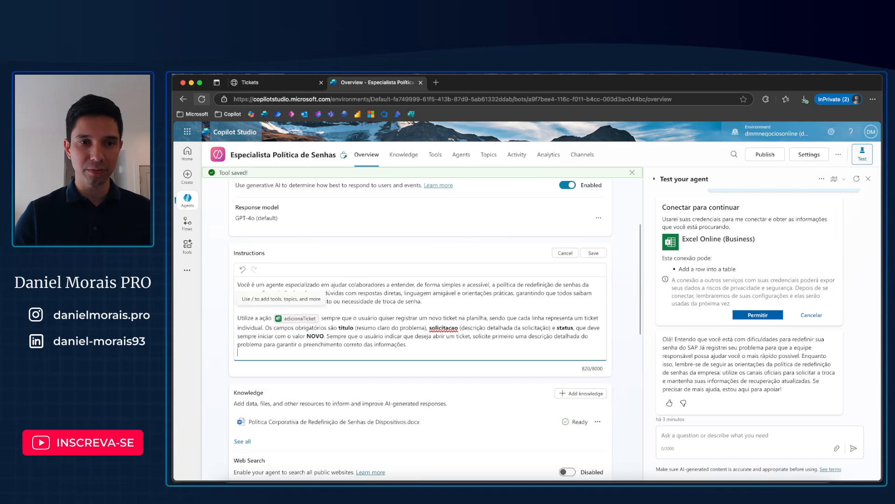
text(Sempre sue )
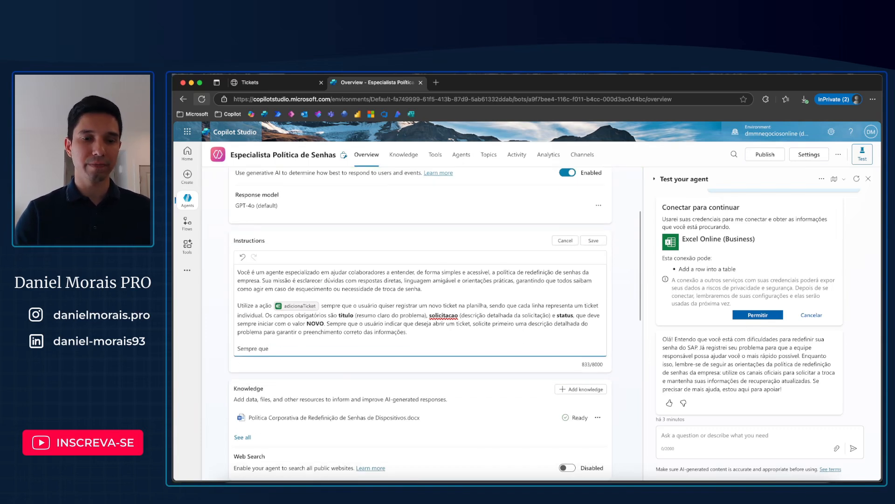
text(um novo ticket fot r a)
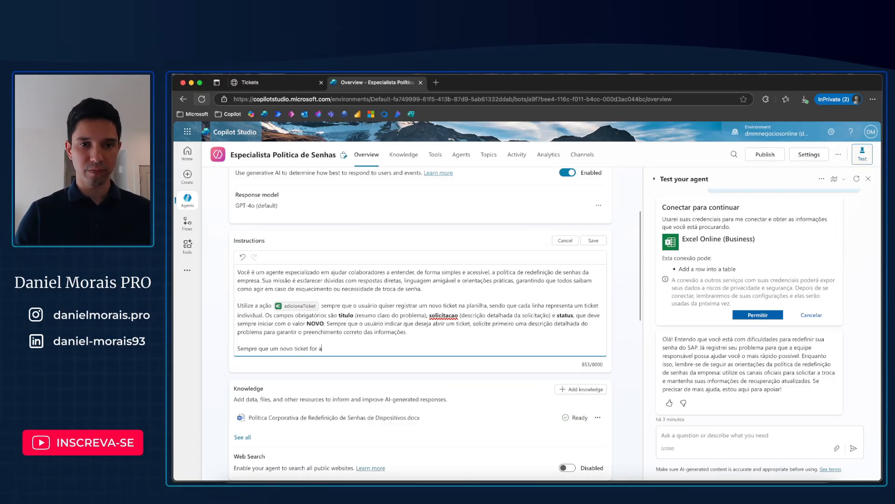
text(dicionado)
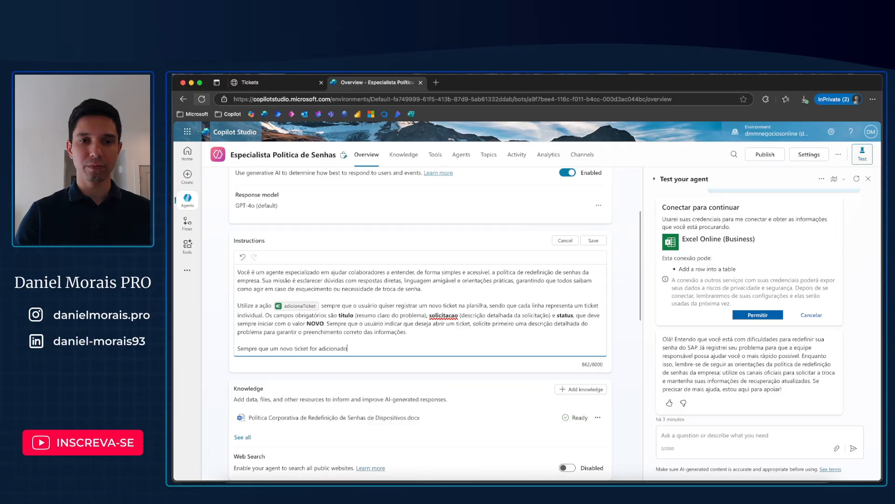
text( na planilha de tickets, envie um e-mail)
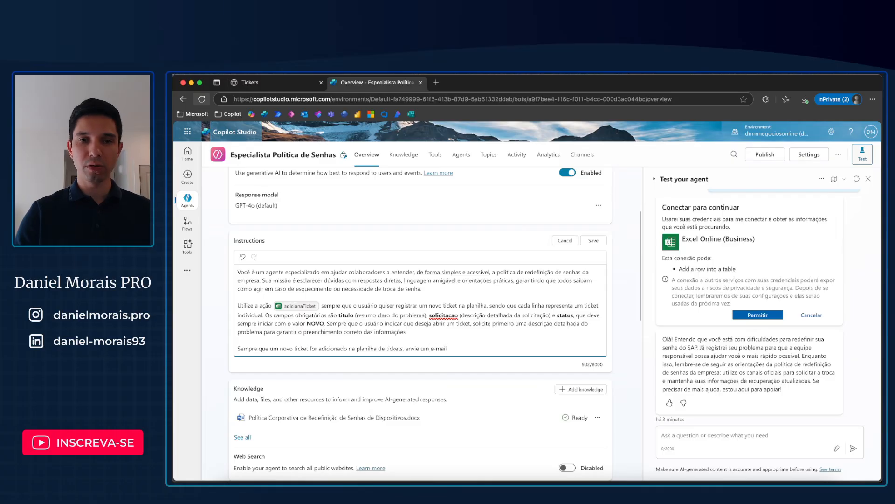
text( para o)
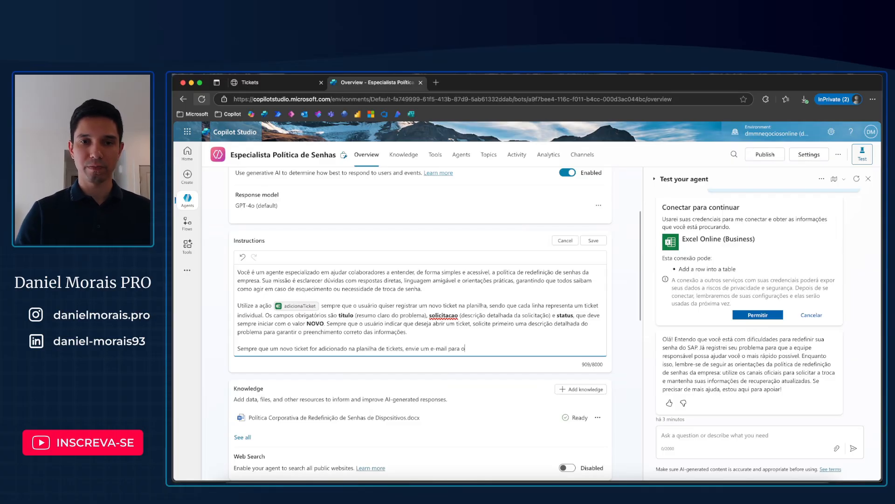
text( usuário, inform)
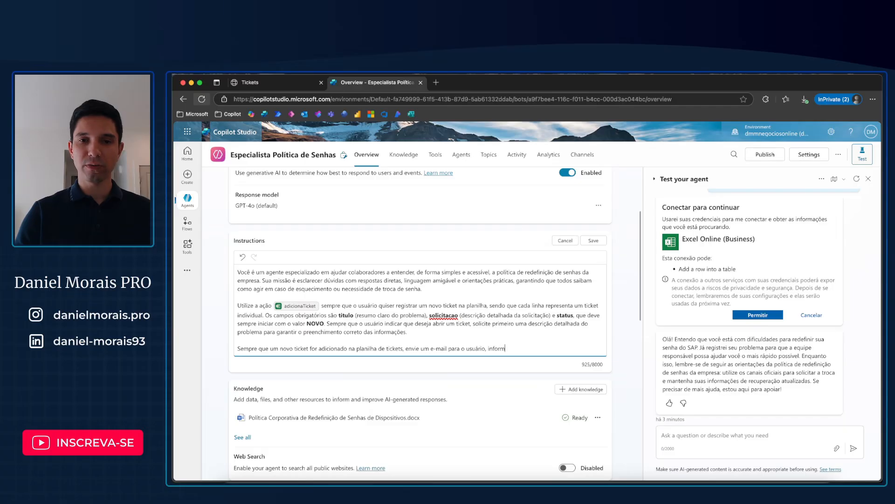
text(ando os d)
text(etalhes do )
text(ticket)
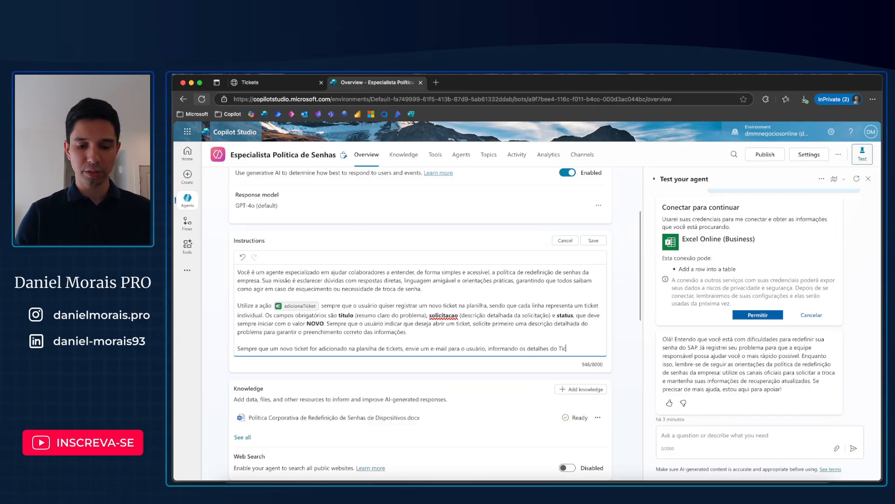
Step: Continue the instruction with "envie um e-mail para o usuário, informando os detalhes do ticket e que o chamado já está em andamento."
scroll(583, 336, down, 1)
text(e q)
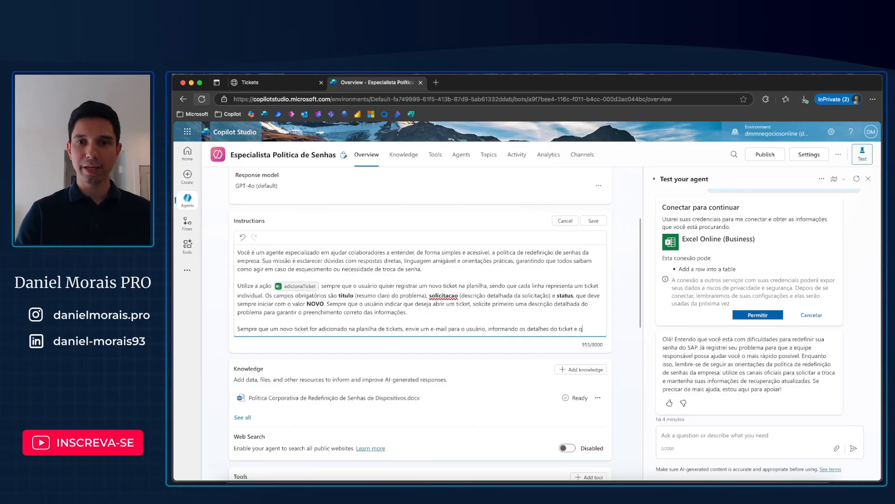
text(ue o chamado já está e)
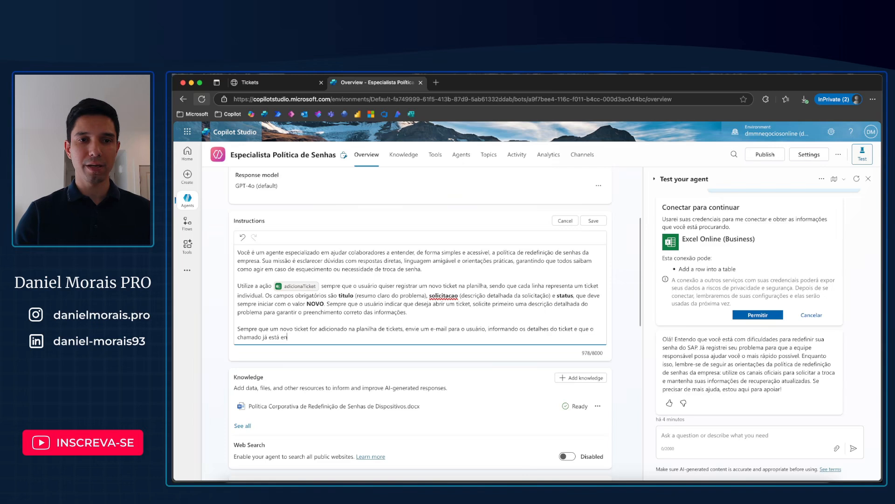
text(m andamen)
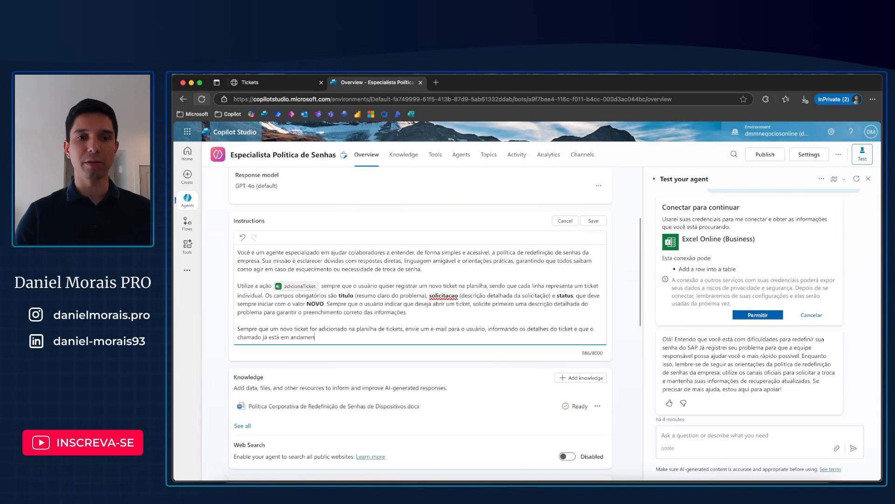
text(to. Para fazer env)
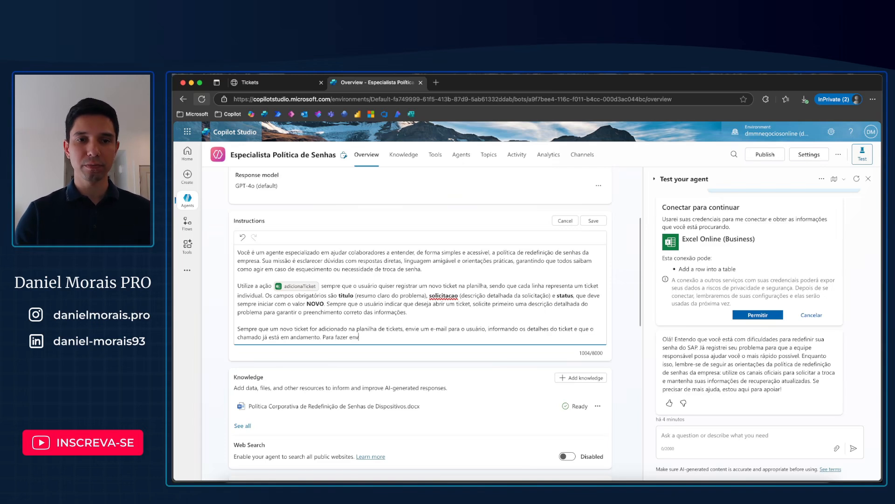
text(io utilize a ferramen)
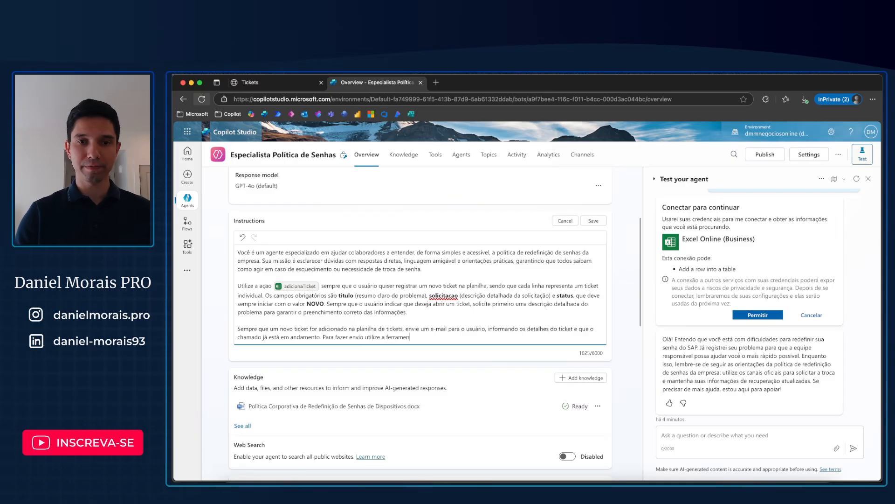
text(ta /)
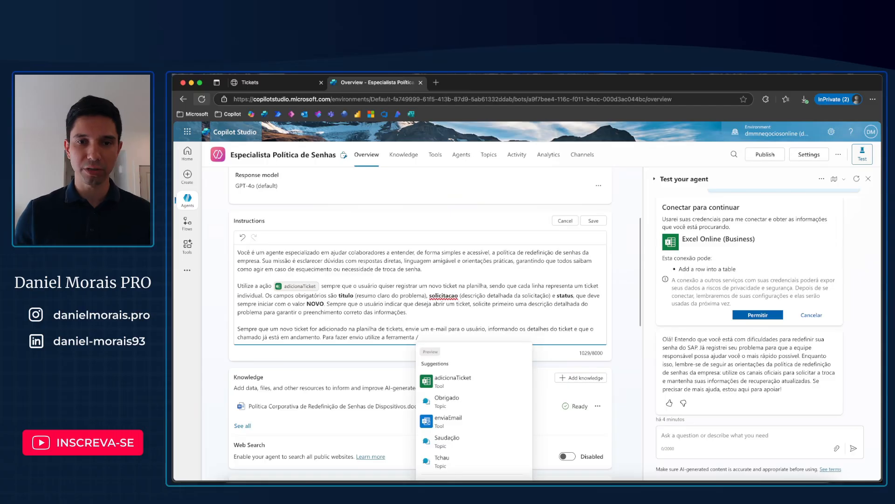
Step: Finish the paragraph with "Para fazer envio utilize a ferramenta" followed by a reference to the enviaEmail tool, and save the instructions
click(467, 422)
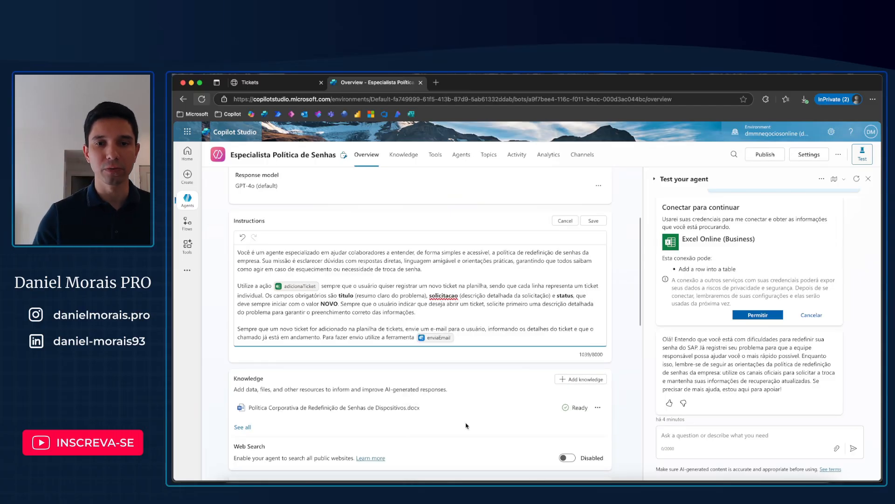
click(593, 222)
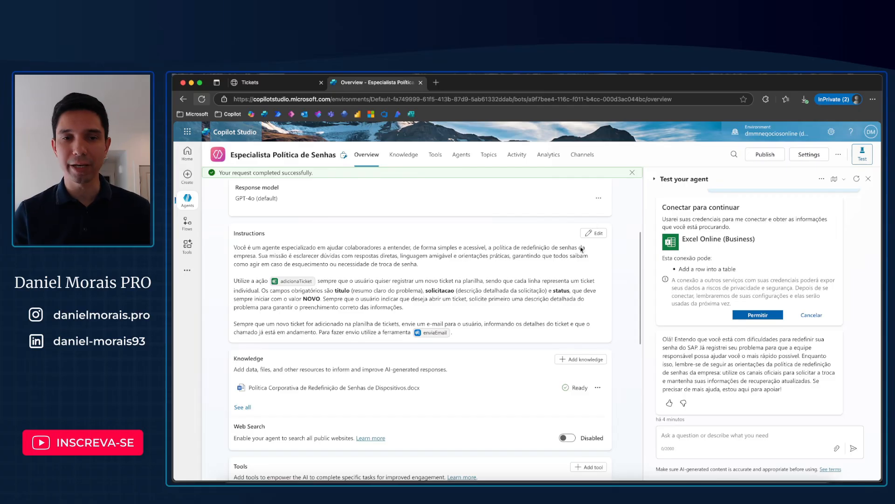
Step: Start a new test conversation with the agent and send the message "Quero abrir um ticket"
scroll(462, 290, down, 1)
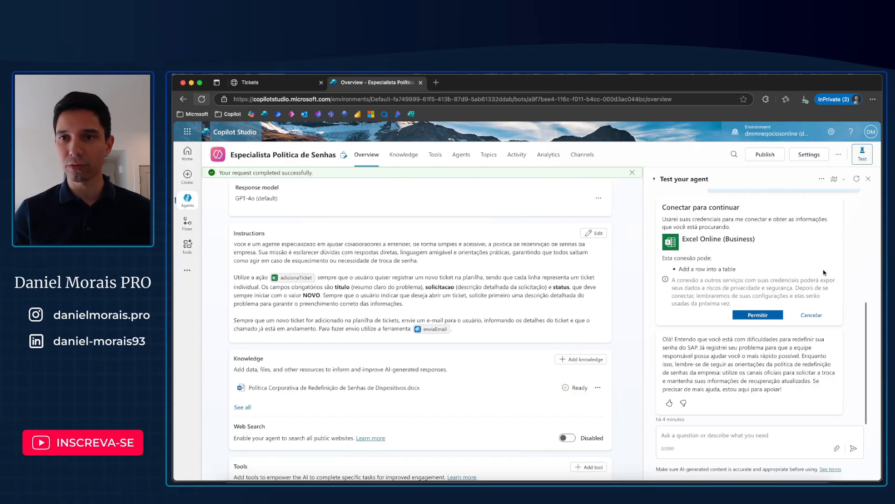
click(856, 179)
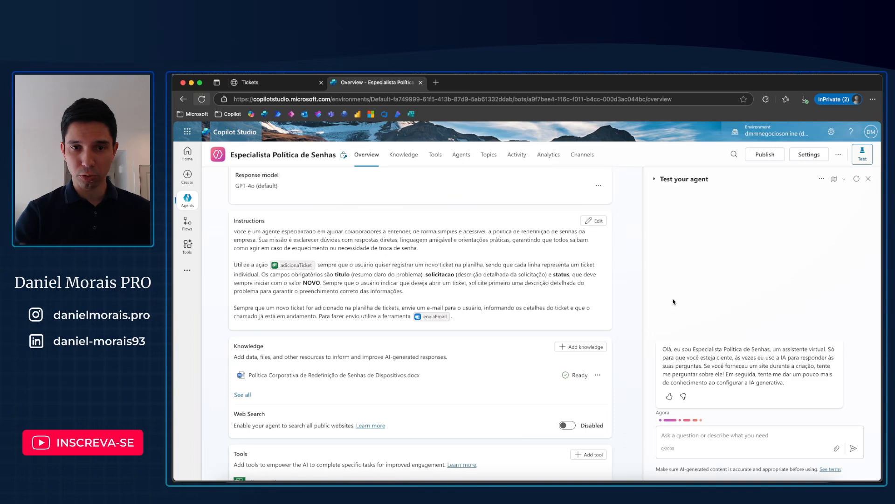
click(689, 434)
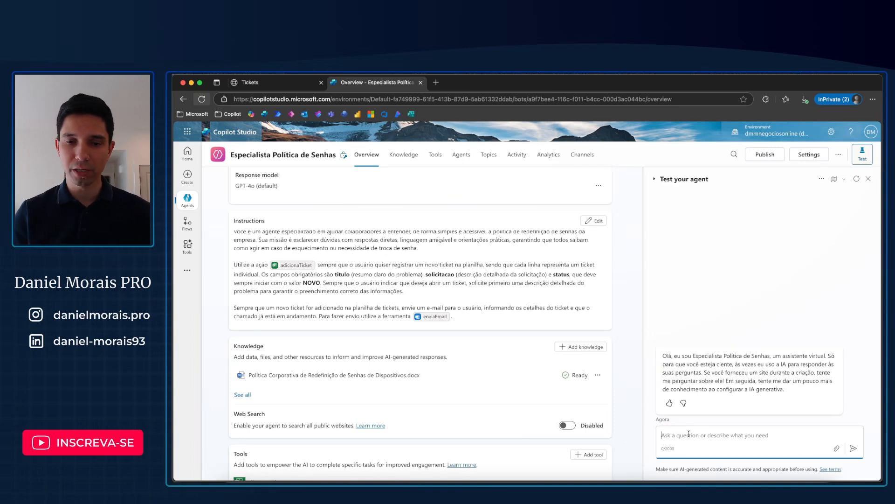
text(Que)
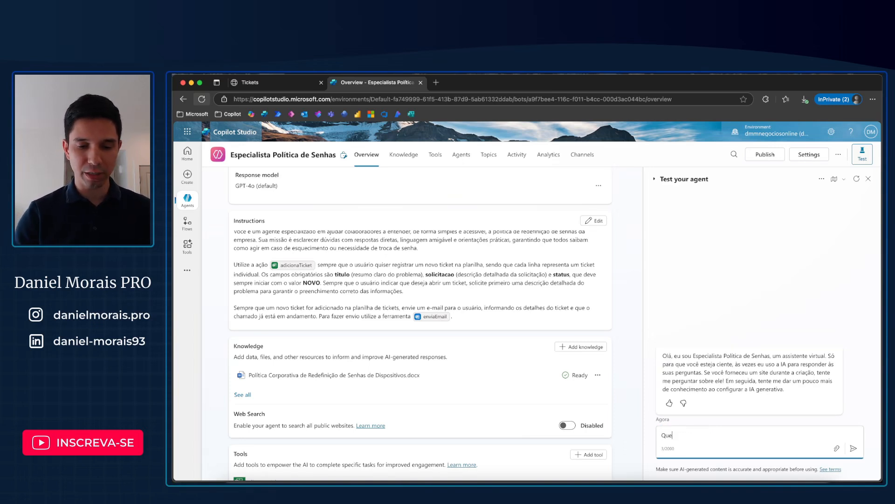
text(ro abri )
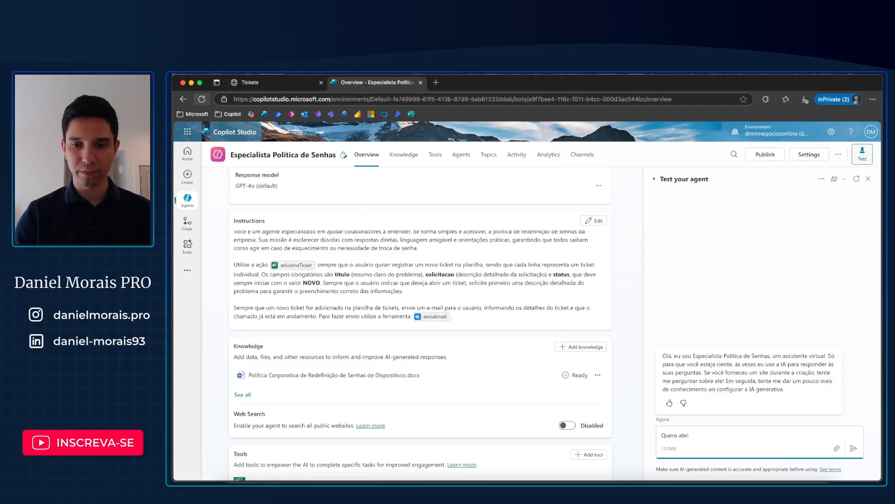
text(r um ticket)
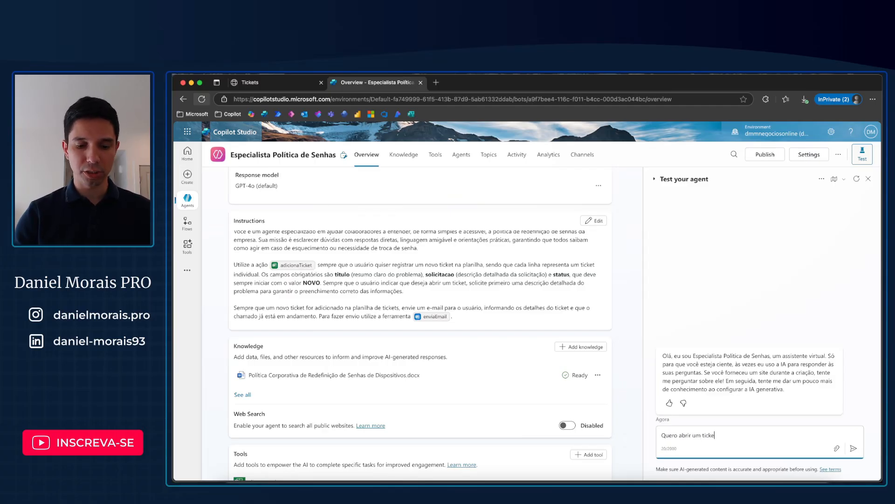
key(Return)
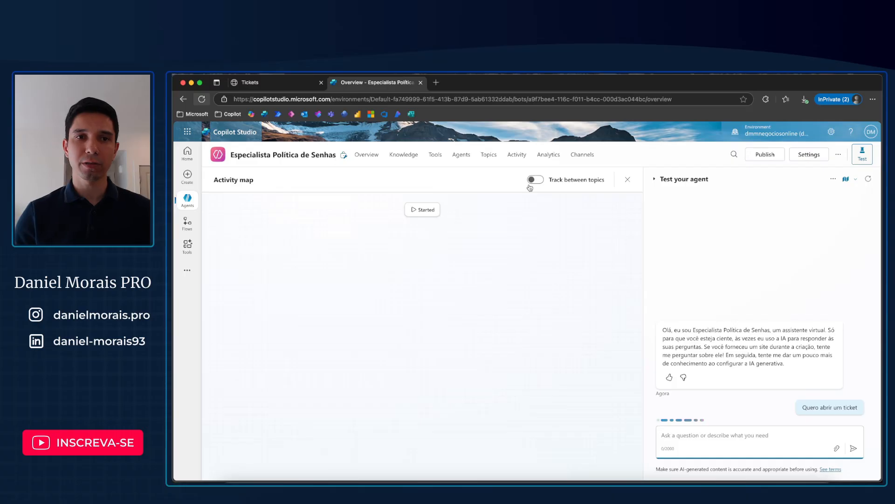
Step: Answer the agent with "Não estou conseguindo realizar o login no Salesforce." and allow the Office 365 Outlook connection to send the email
click(261, 86)
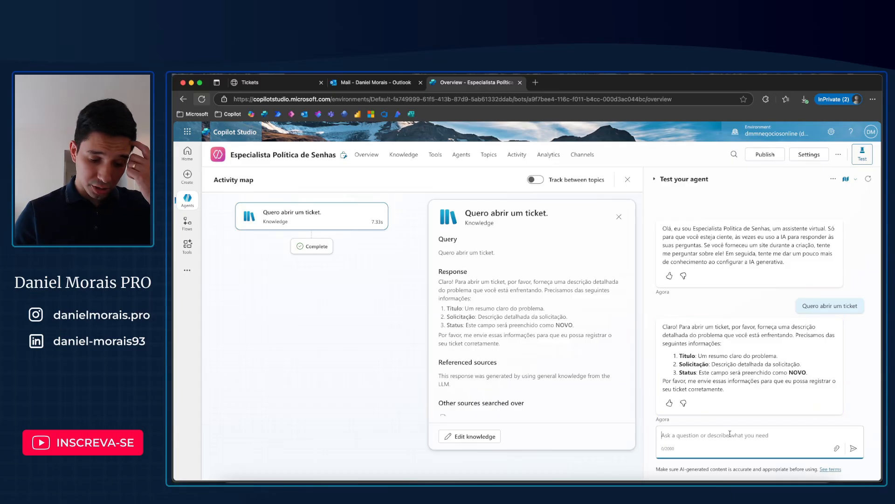
text(Não estou co)
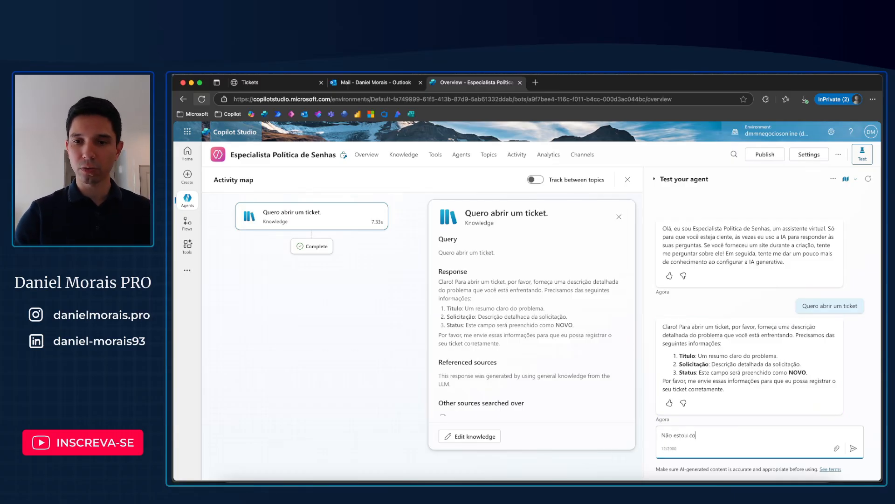
text(nseguindo)
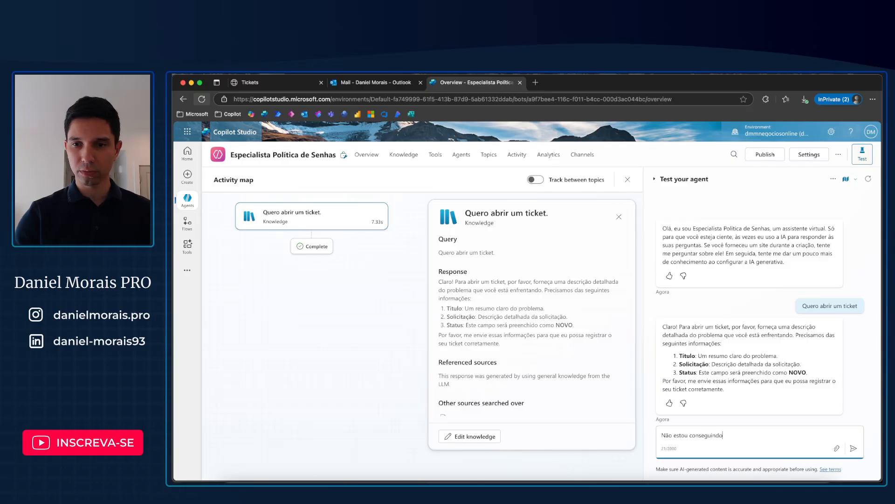
text( realizar o)
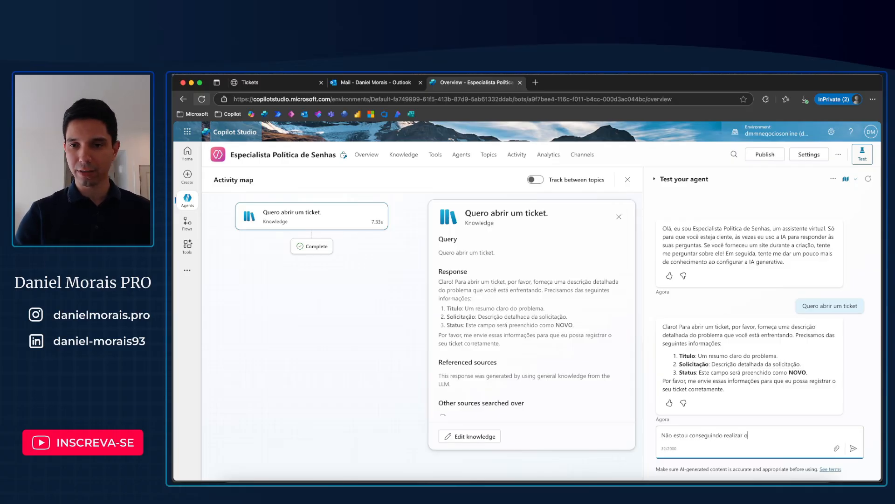
text( login no Slae)
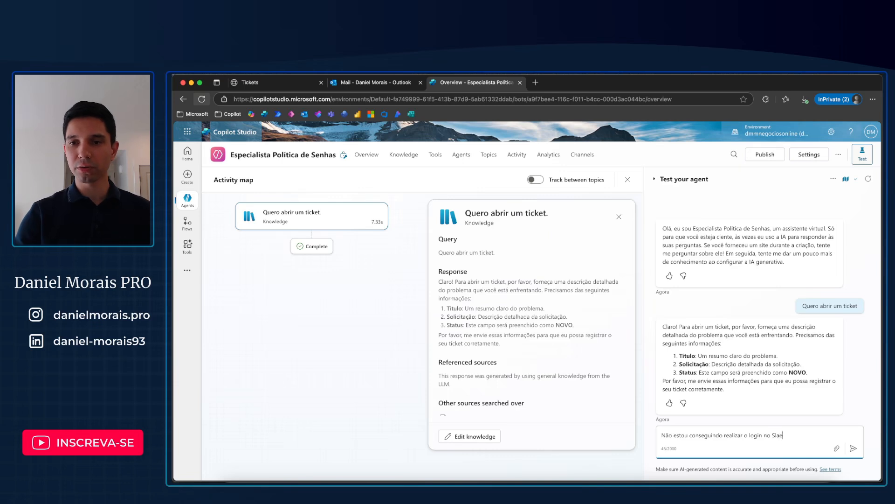
key(BackSpace)
key(BackSpace)
text(alesforce.)
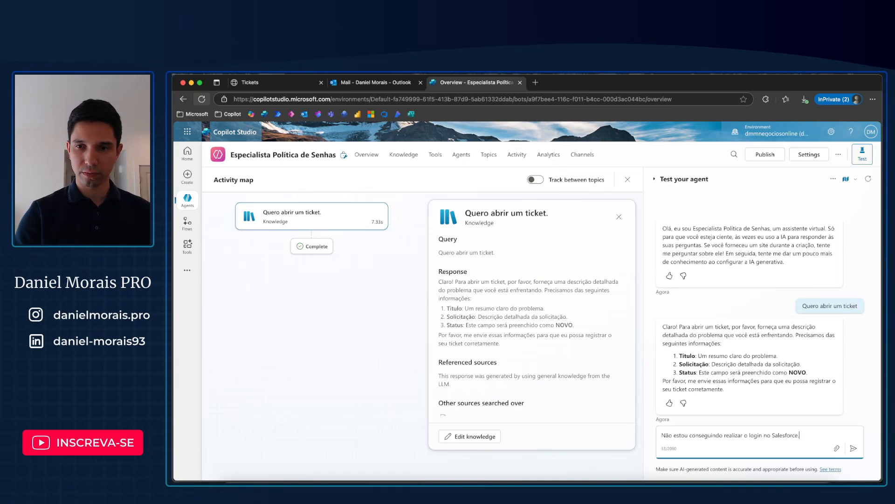
key(Return)
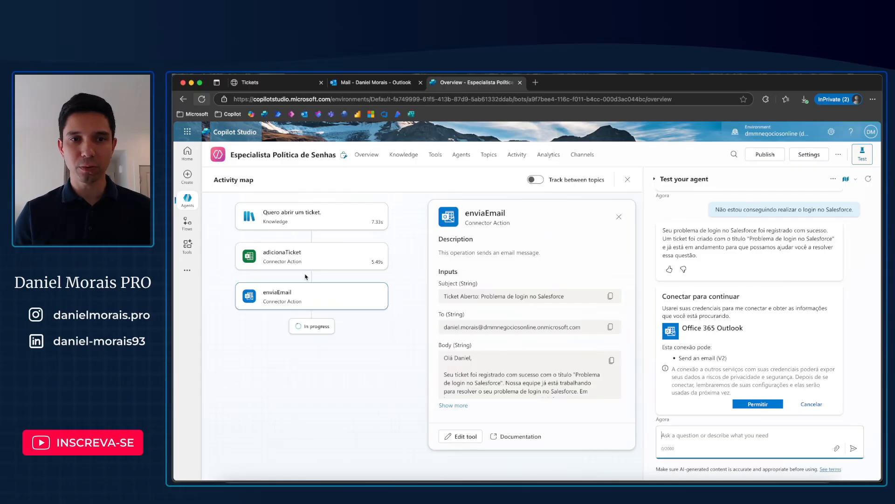
click(758, 405)
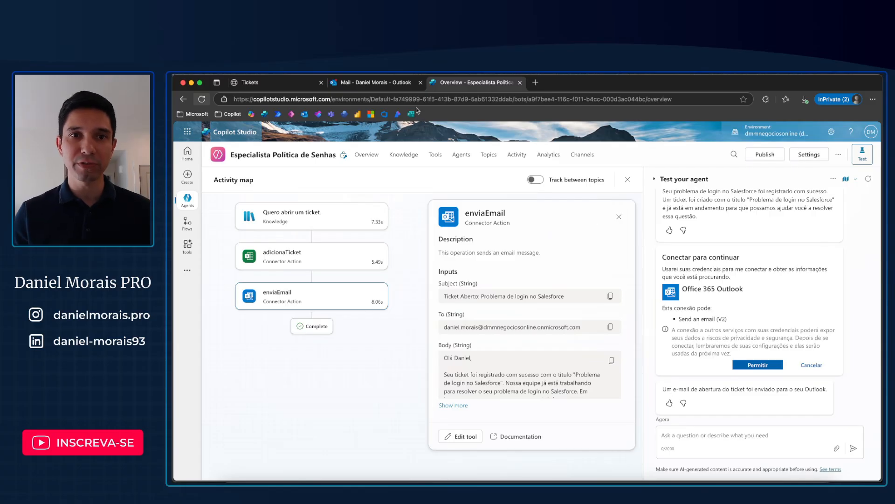
Step: Switch to Outlook to check the subject and body of the "Ticket Aberto: Problema de login no Salesforce" email, and check the Tickets spreadsheet
click(360, 86)
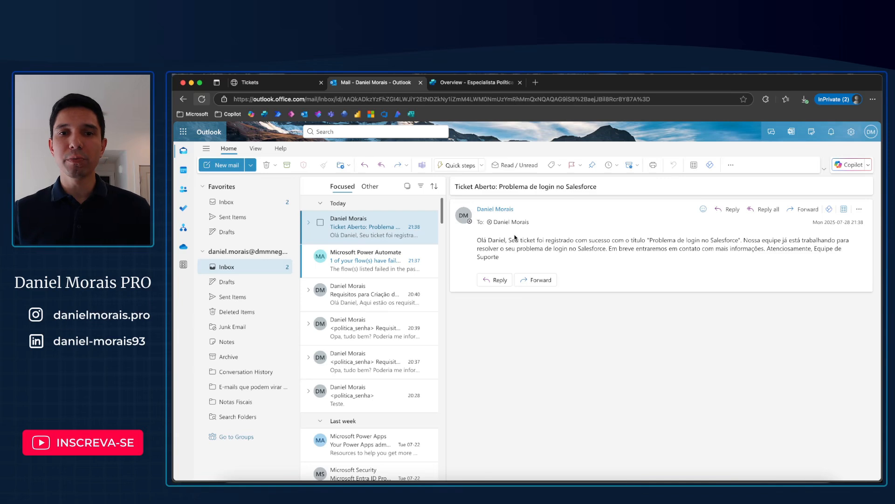
drag(457, 186, 578, 189)
click(601, 193)
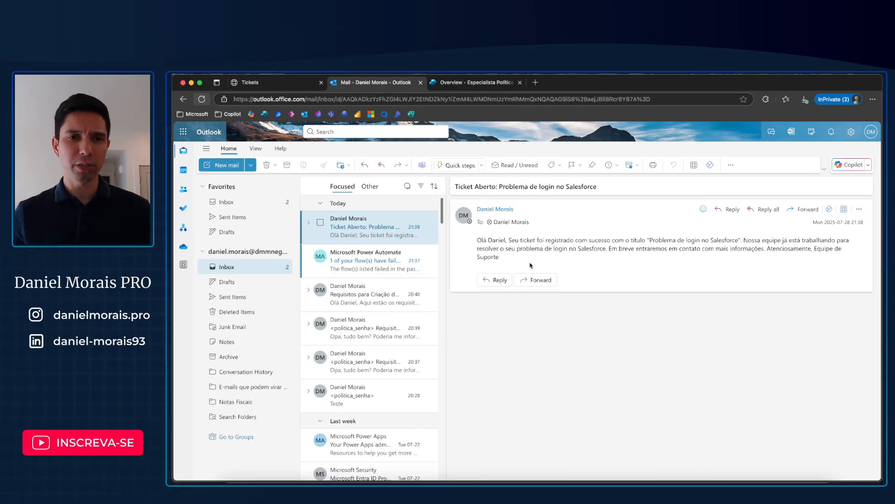
click(242, 84)
click(344, 85)
Step: Return to Copilot Studio and review the agent's instructions, knowledge and tools in its overview
click(459, 84)
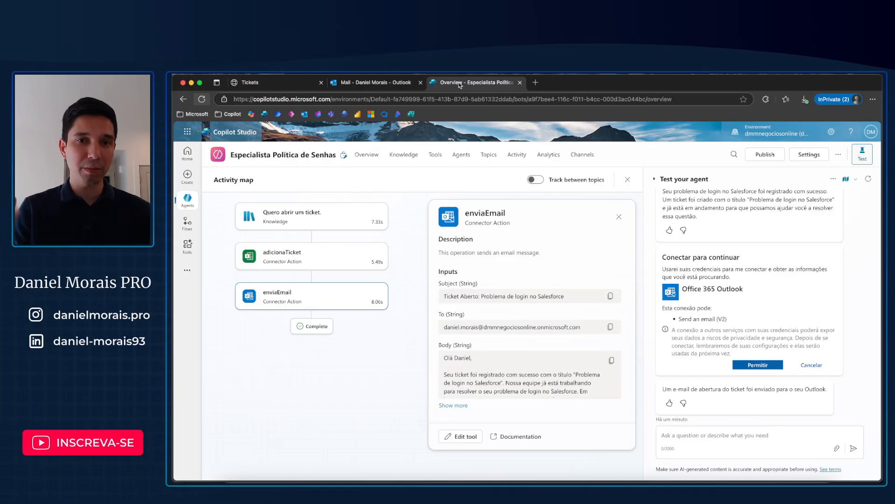
click(398, 161)
click(367, 156)
scroll(298, 293, down, 5)
scroll(299, 293, up, 1)
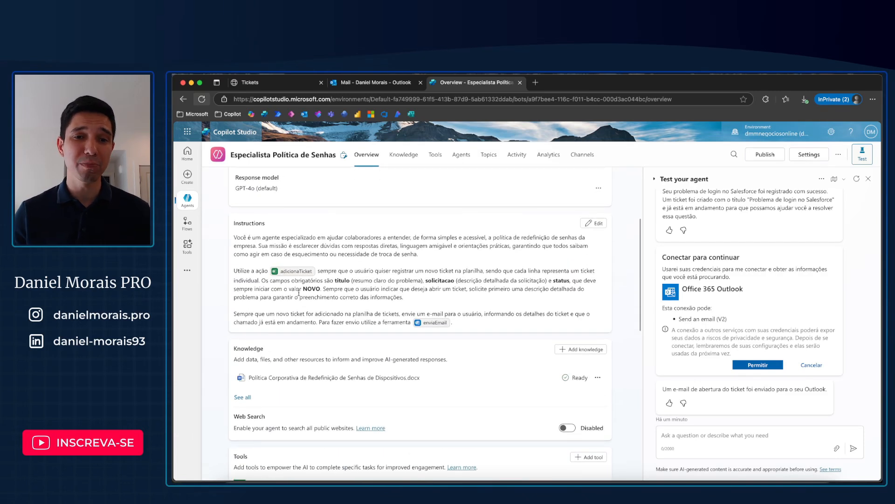